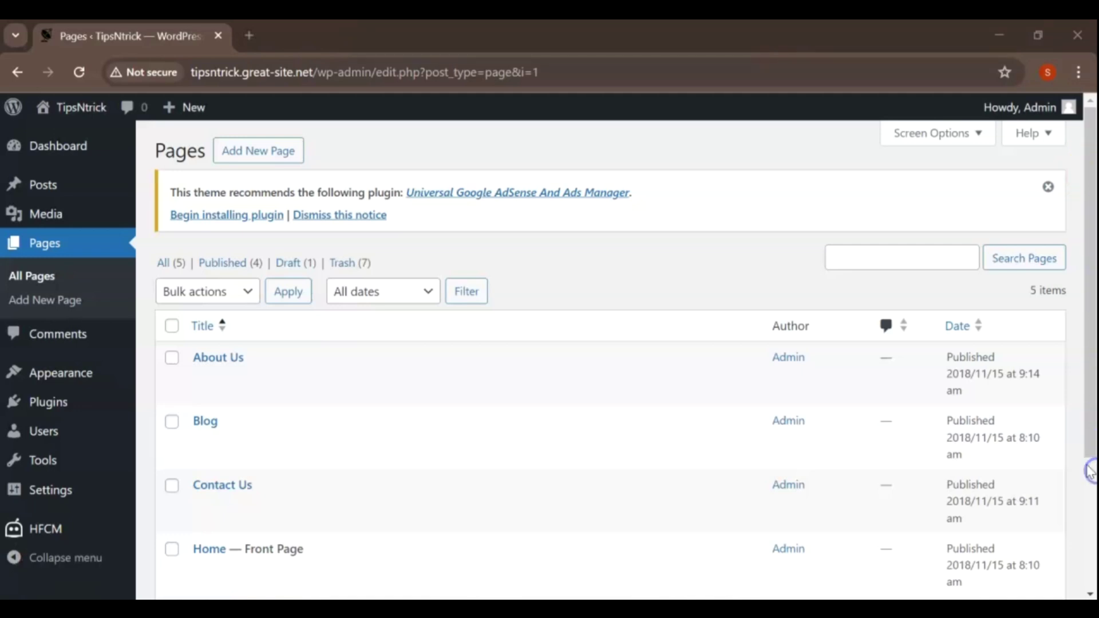
Open Appearance > Menus and scroll down to the Footer Menu's settings.
drag(1093, 438, 1091, 511)
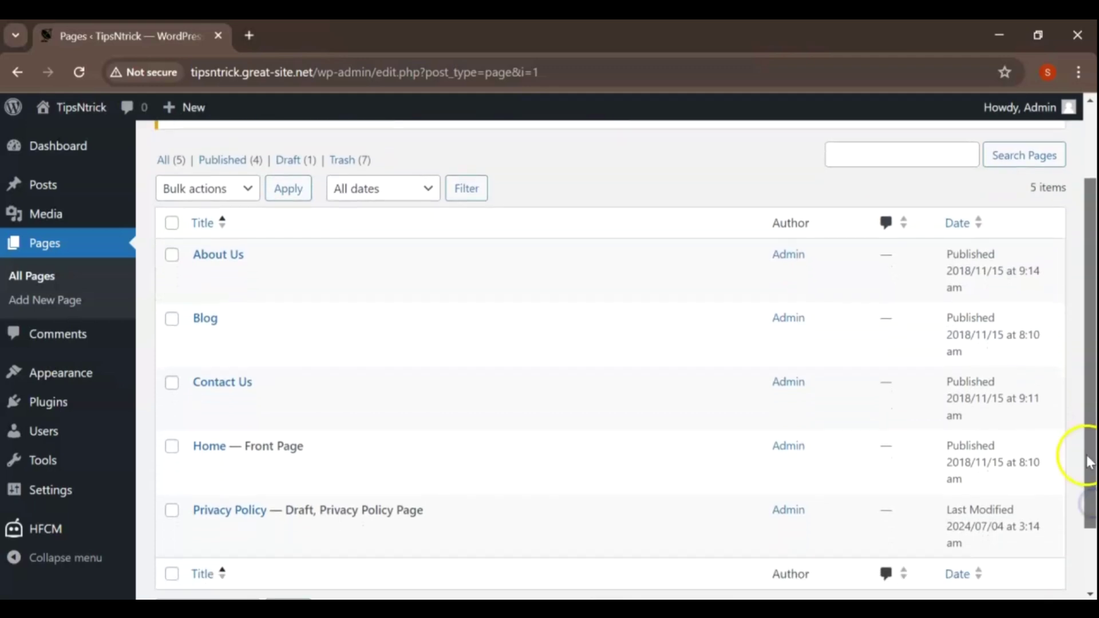
mouse_move(63, 373)
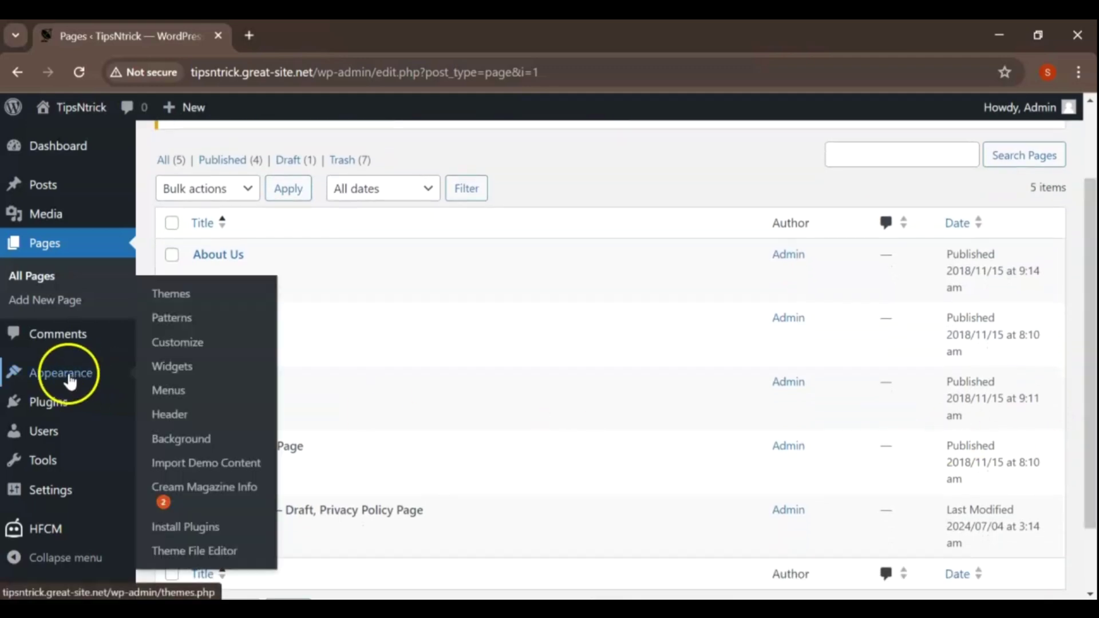
click(181, 393)
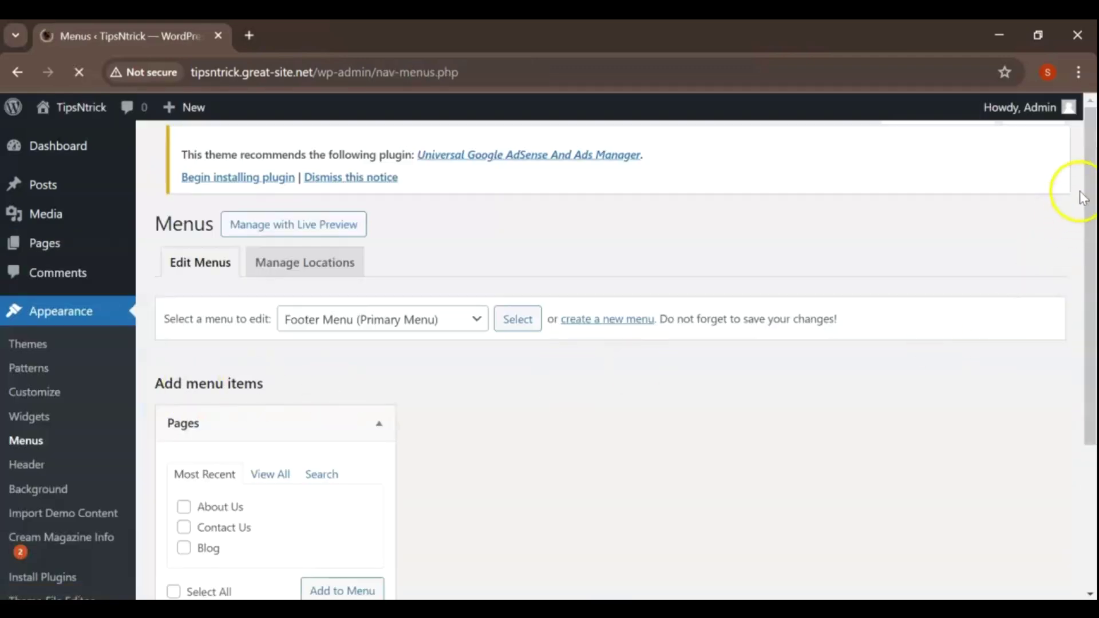
drag(1091, 157, 1092, 292)
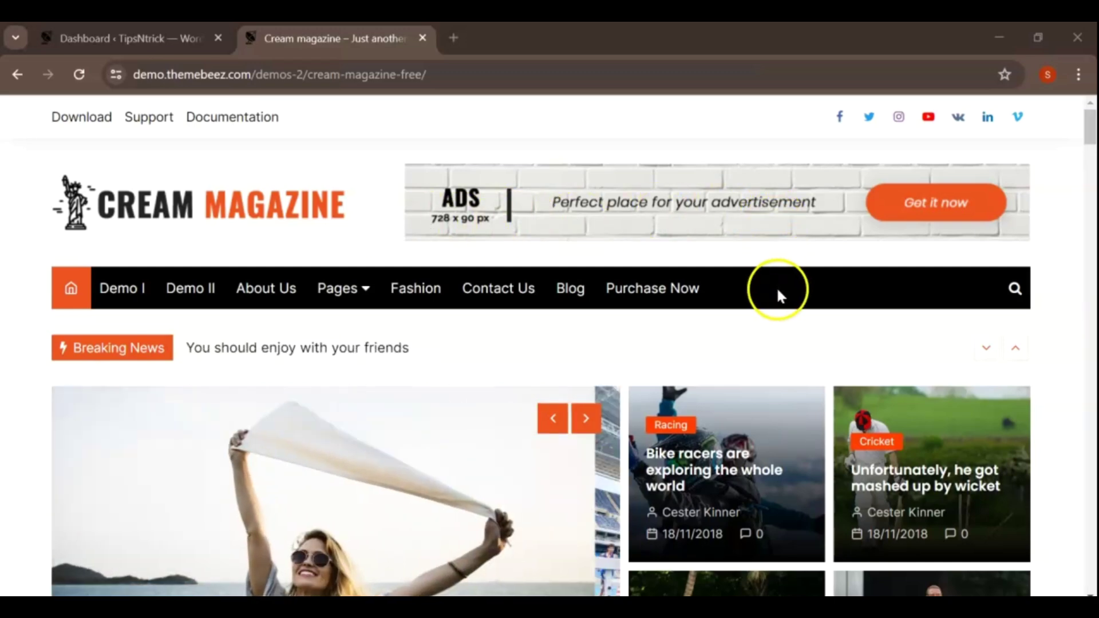
scroll(759, 311, down, 1)
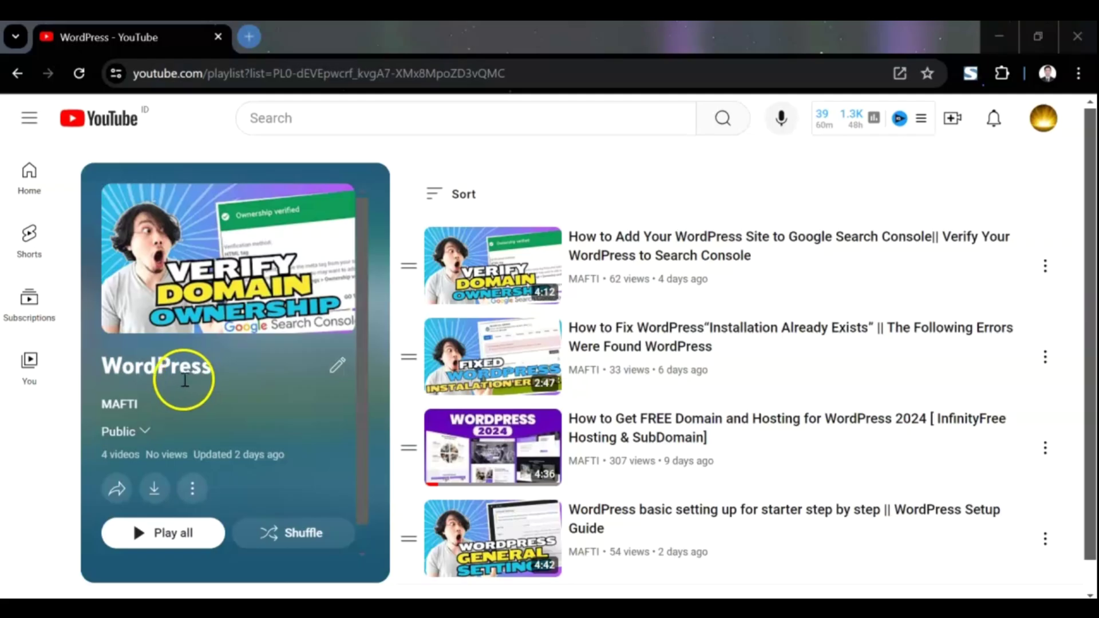
drag(97, 365, 217, 372)
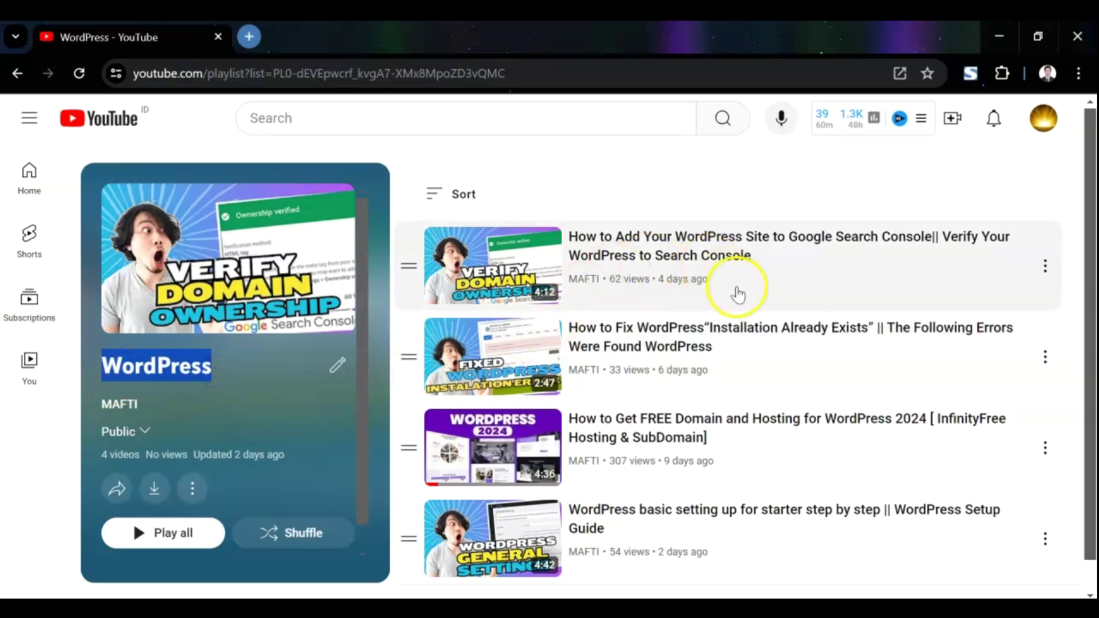
scroll(745, 320, down, 1)
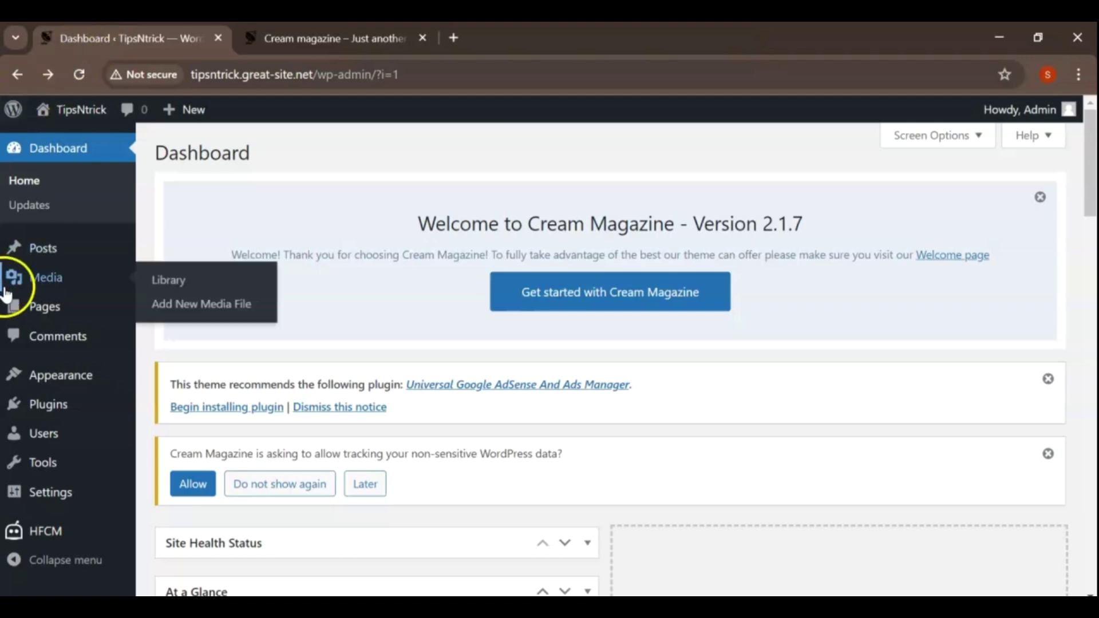
Open Pages > All Pages to list all 12 of the site's pages.
mouse_move(46, 307)
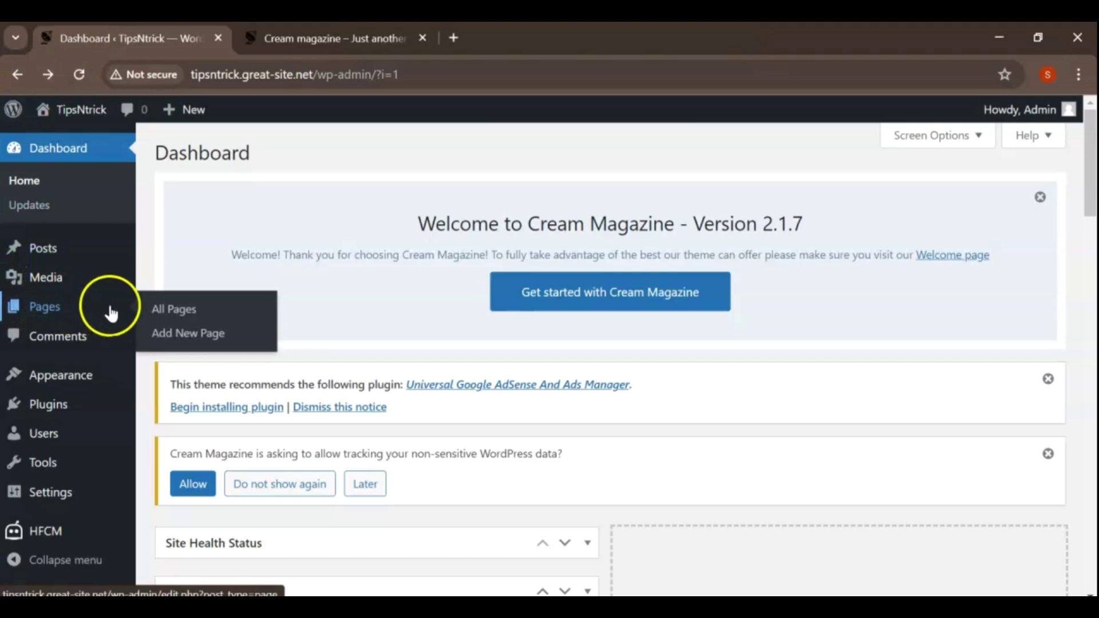
click(171, 312)
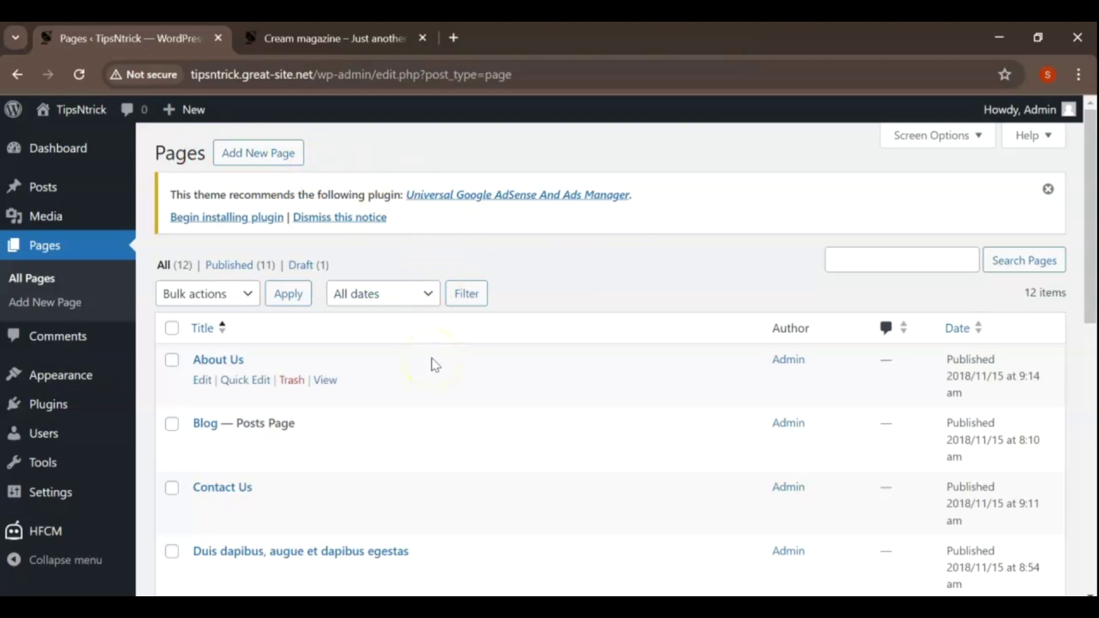
Tick the seven demo pages, including both Sample Pages, Morgan Howen and Featured Categories.
scroll(435, 365, down, 2)
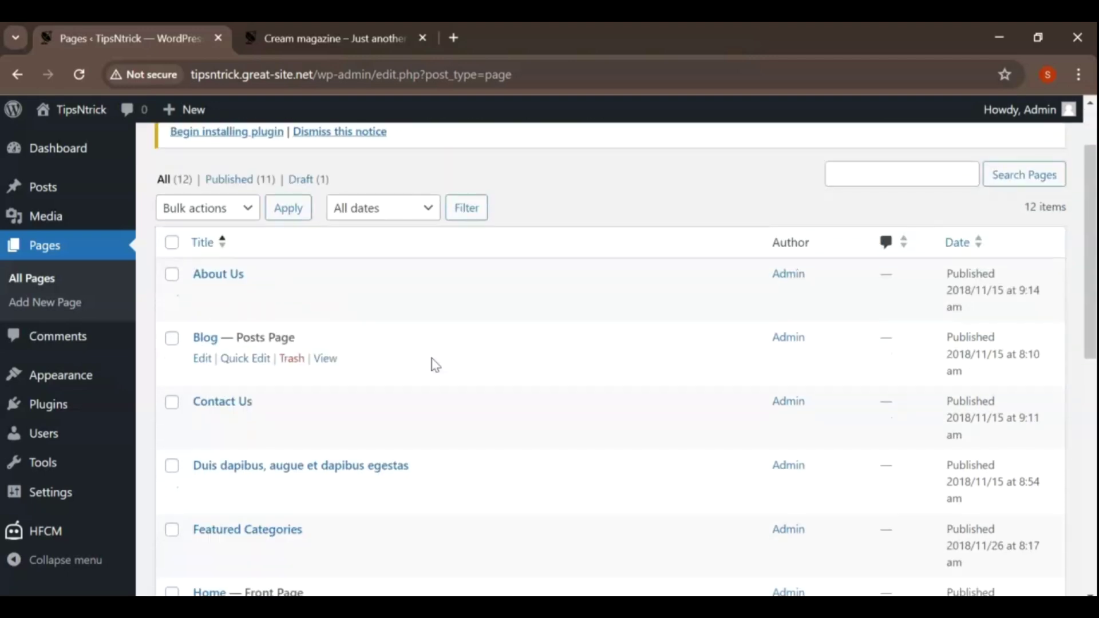
scroll(435, 364, down, 9)
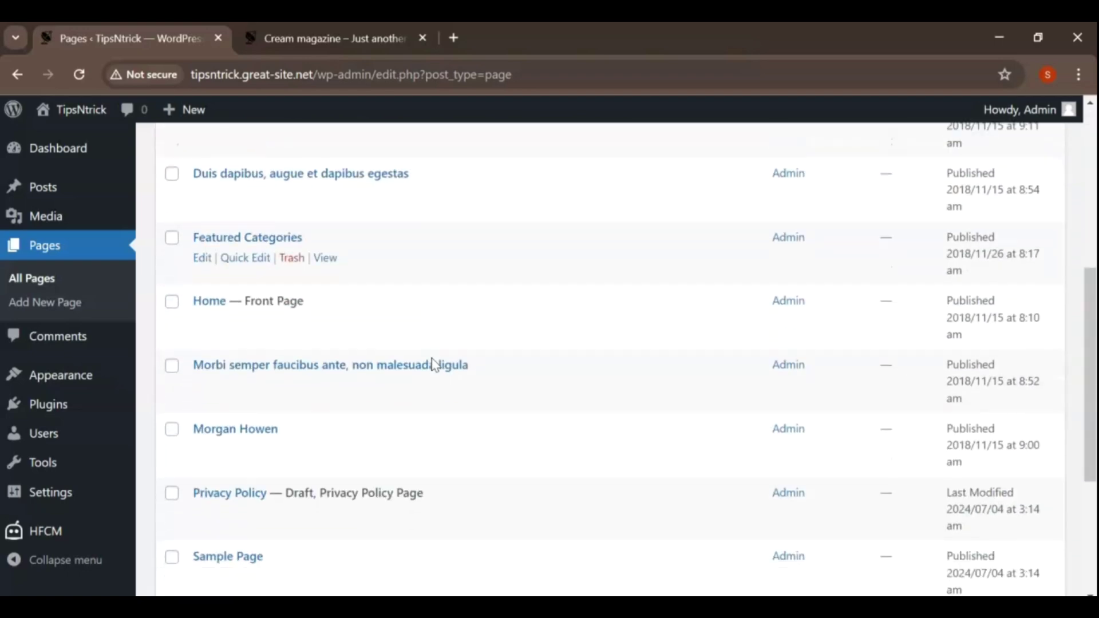
click(172, 462)
click(172, 398)
click(172, 335)
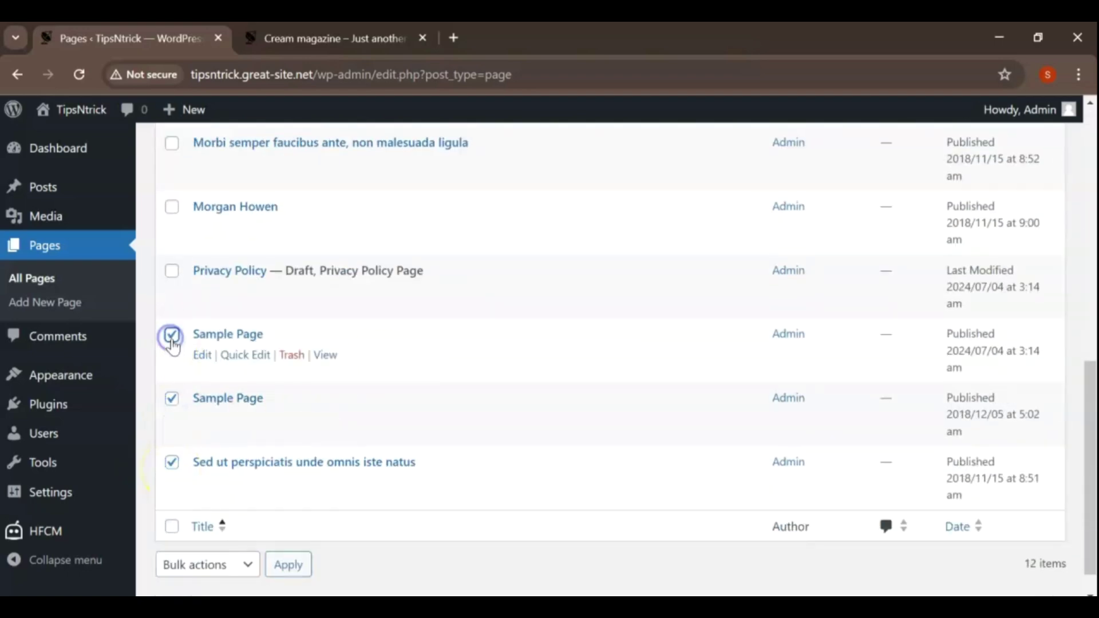
scroll(170, 338, up, 3)
click(171, 379)
click(172, 314)
scroll(282, 319, up, 3)
click(172, 355)
click(171, 294)
scroll(172, 295, up, 3)
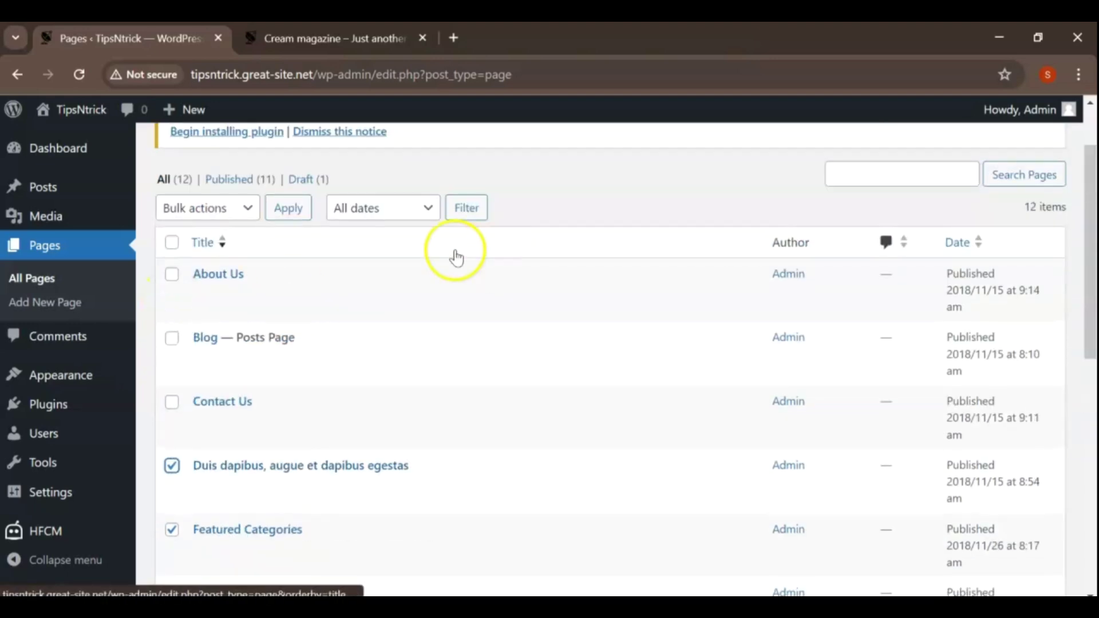
Trash the ticked pages with the Move to Trash bulk action.
click(250, 213)
click(226, 266)
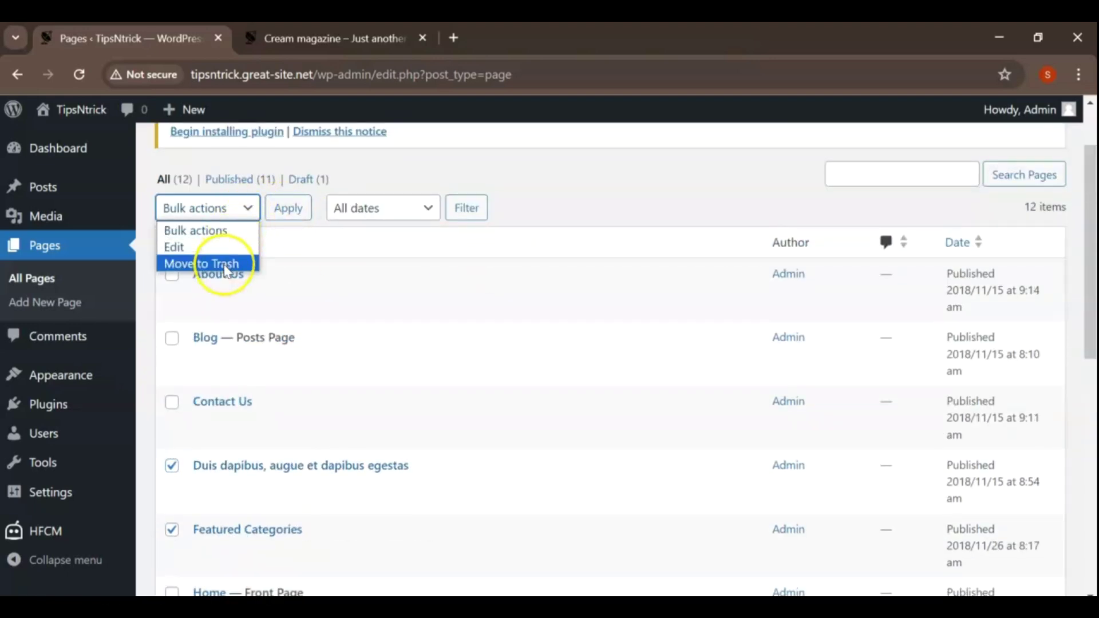
click(292, 211)
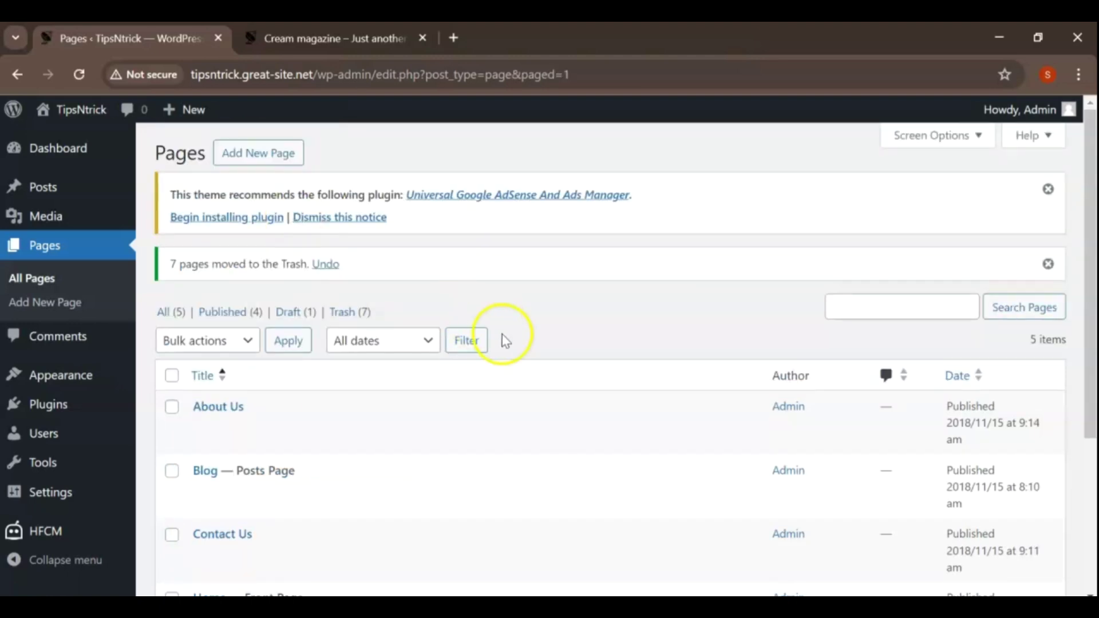
scroll(560, 349, down, 4)
scroll(559, 349, up, 4)
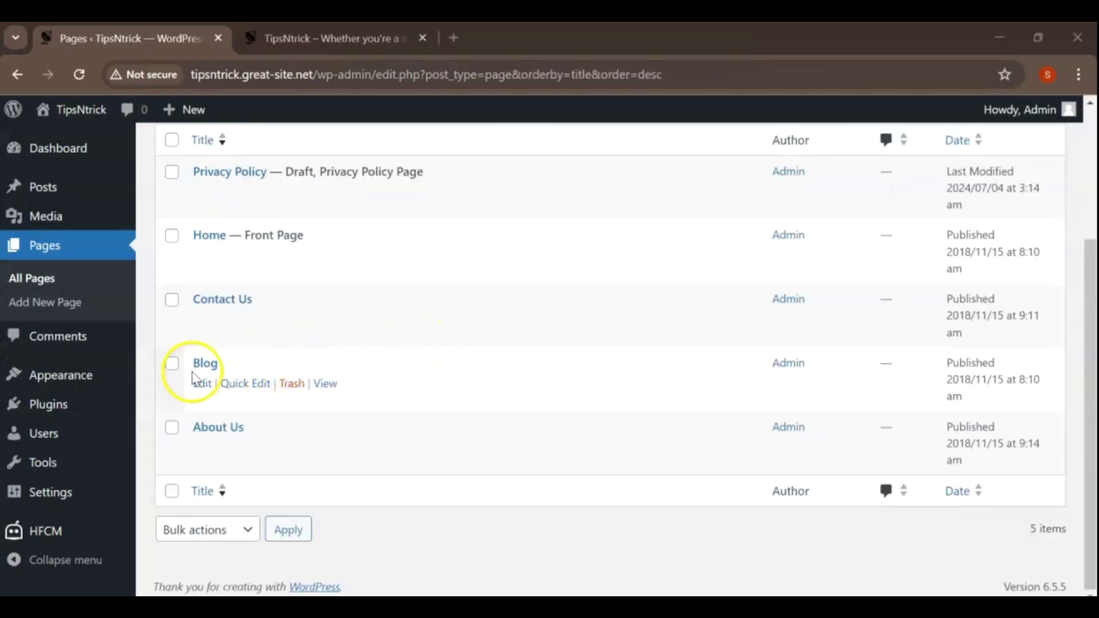
Open Appearance > Menus and review the Footer Menu's items and Menu Settings.
mouse_move(81, 380)
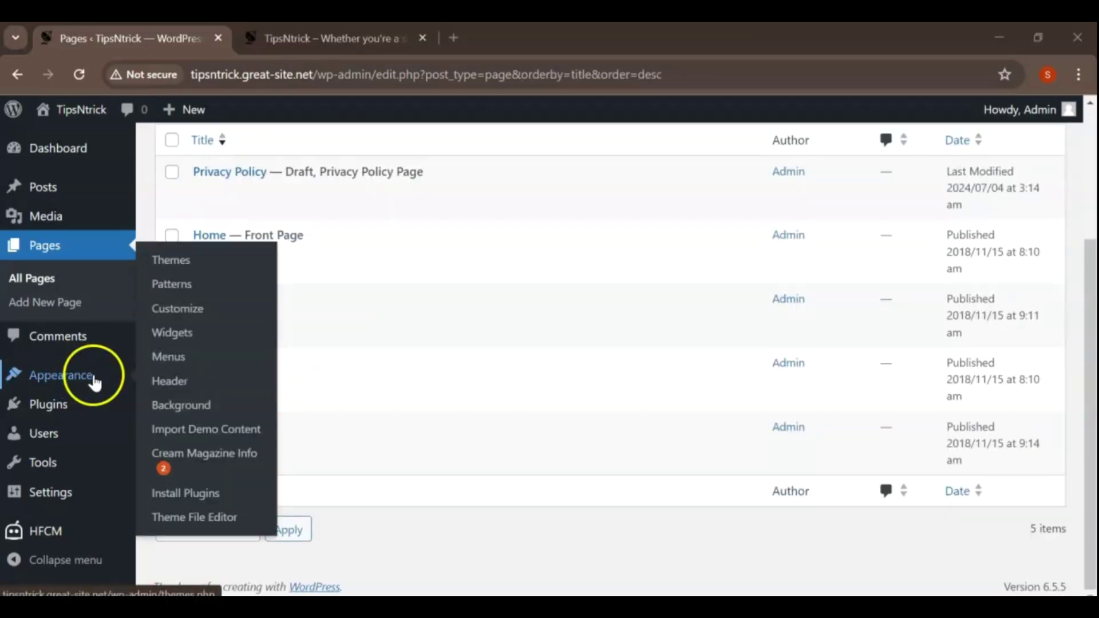
click(171, 357)
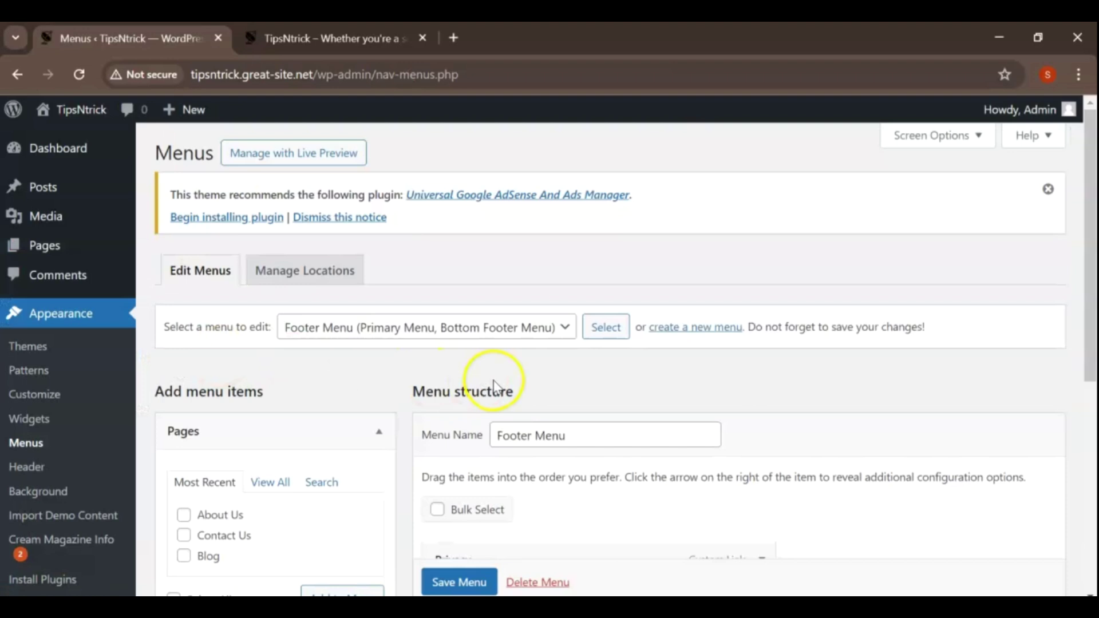
scroll(494, 389, down, 2)
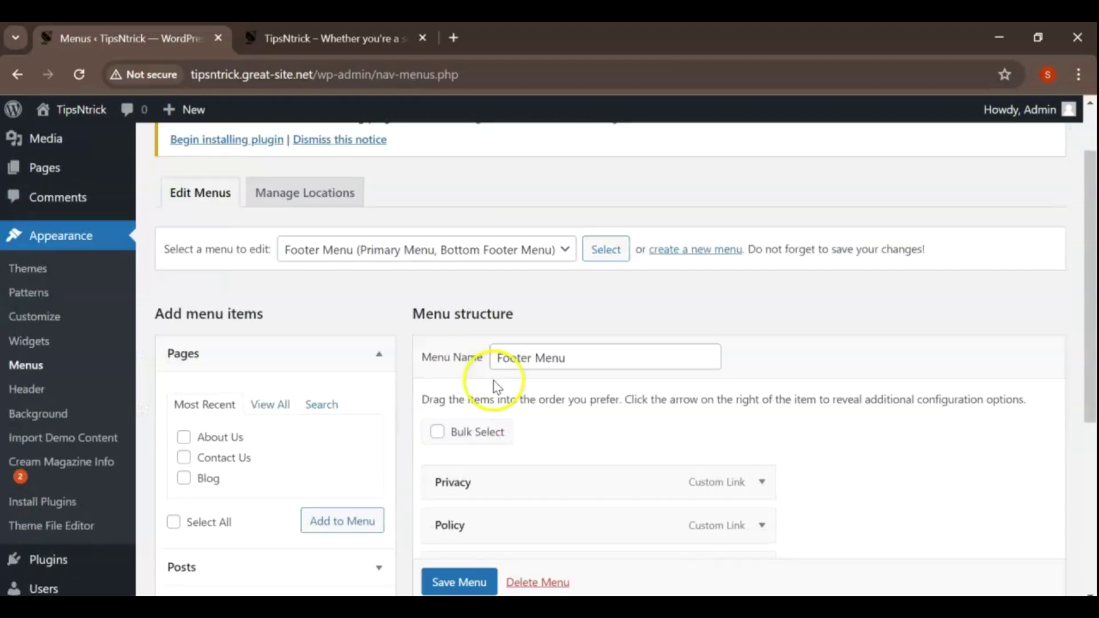
scroll(494, 388, down, 2)
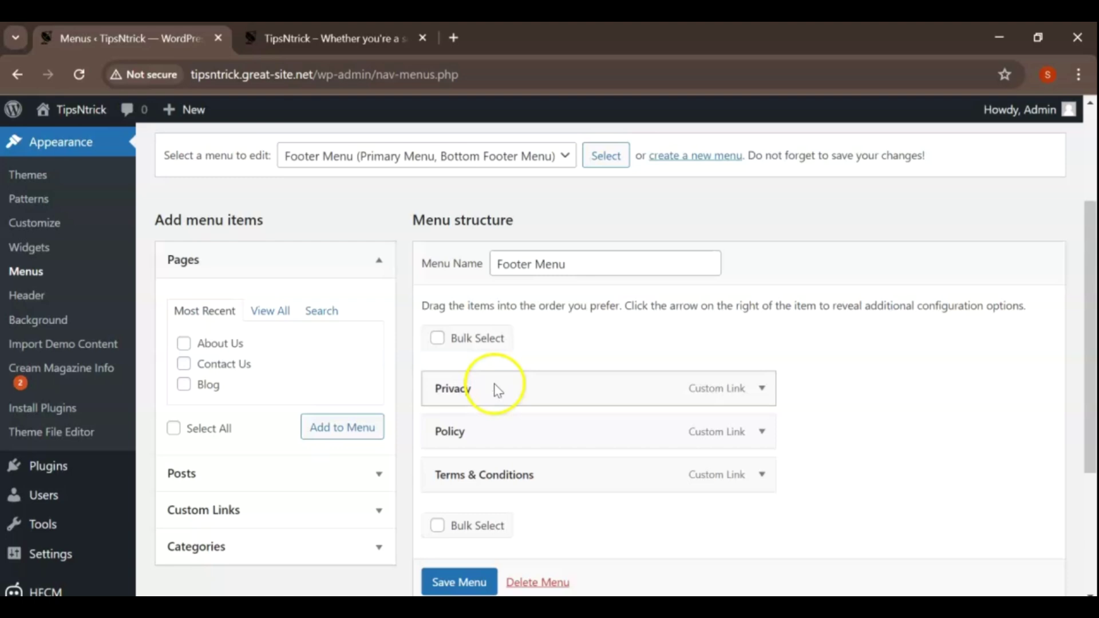
scroll(496, 389, down, 2)
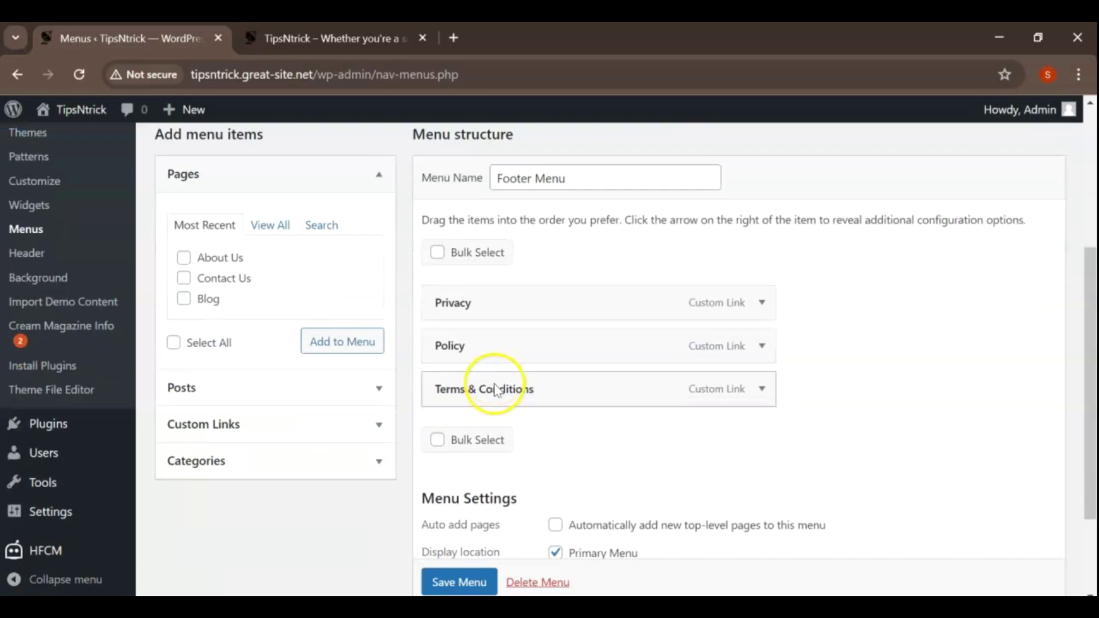
scroll(495, 390, down, 2)
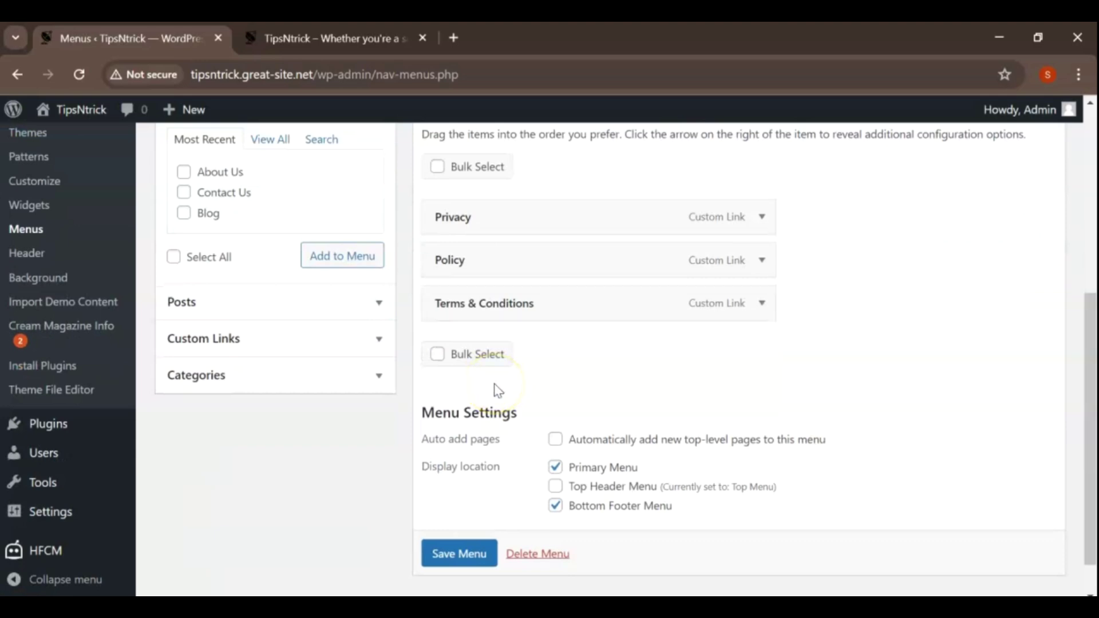
Tick About Us, Contact Us and Blog under Pages and add them to the Footer Menu.
click(185, 172)
scroll(269, 241, up, 1)
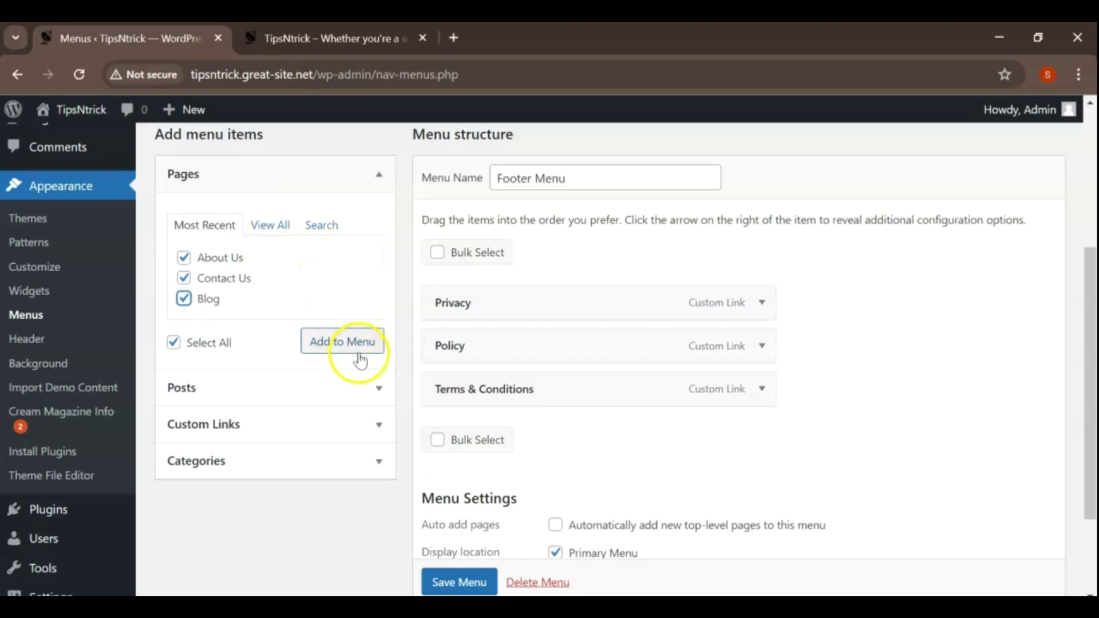
click(347, 343)
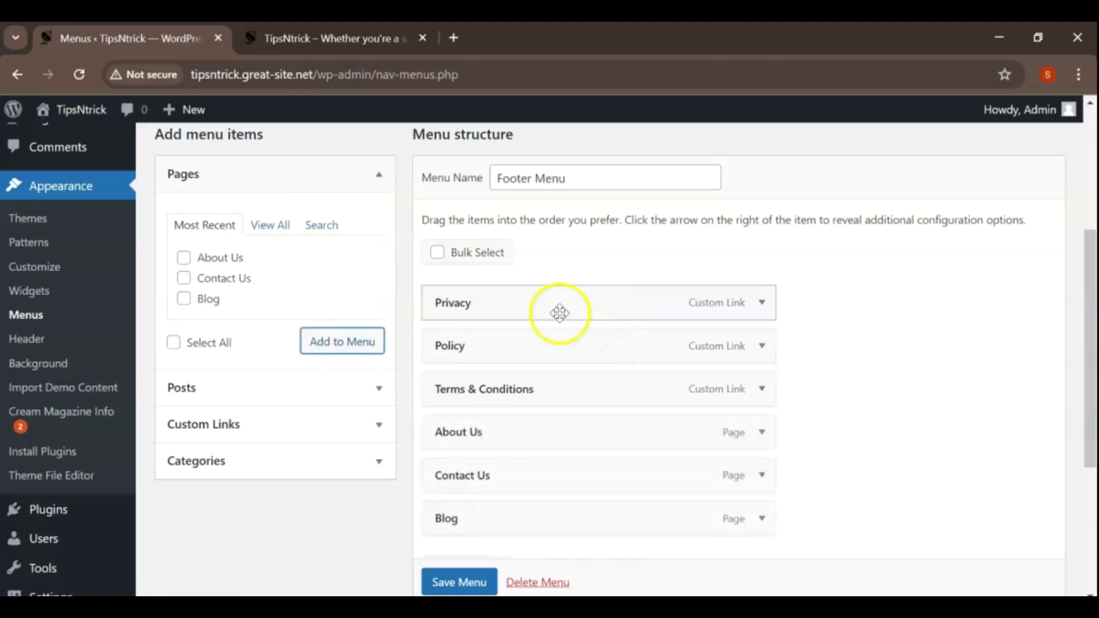
scroll(545, 314, down, 1)
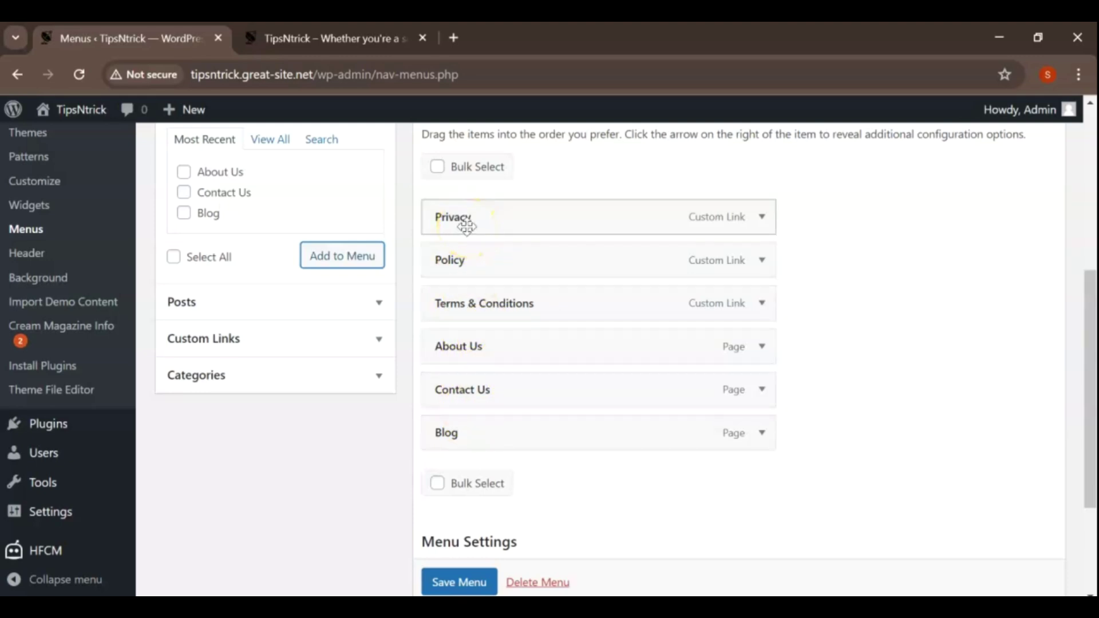
Turn the Privacy item into 'Home', linking to the site address copied from the live tab.
click(761, 217)
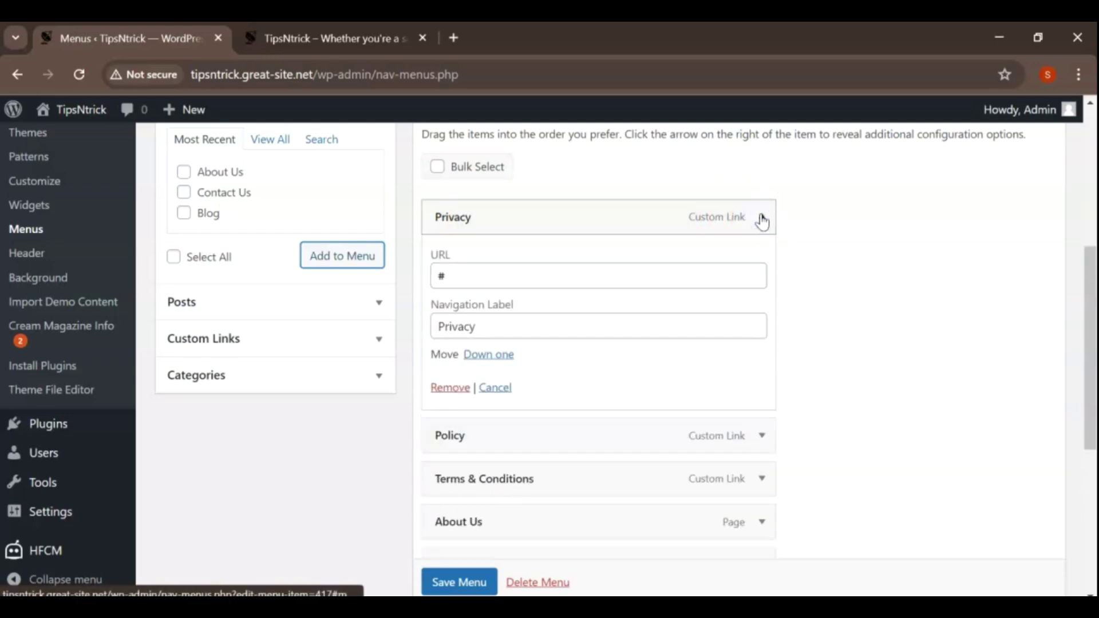
key(ctrl+Tab)
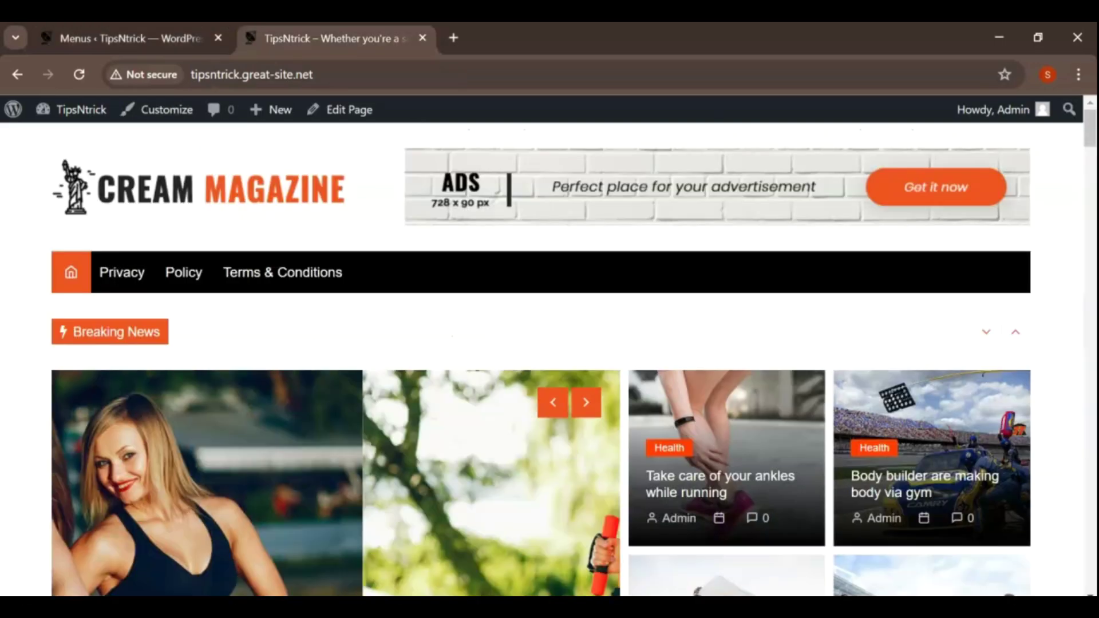
click(326, 77)
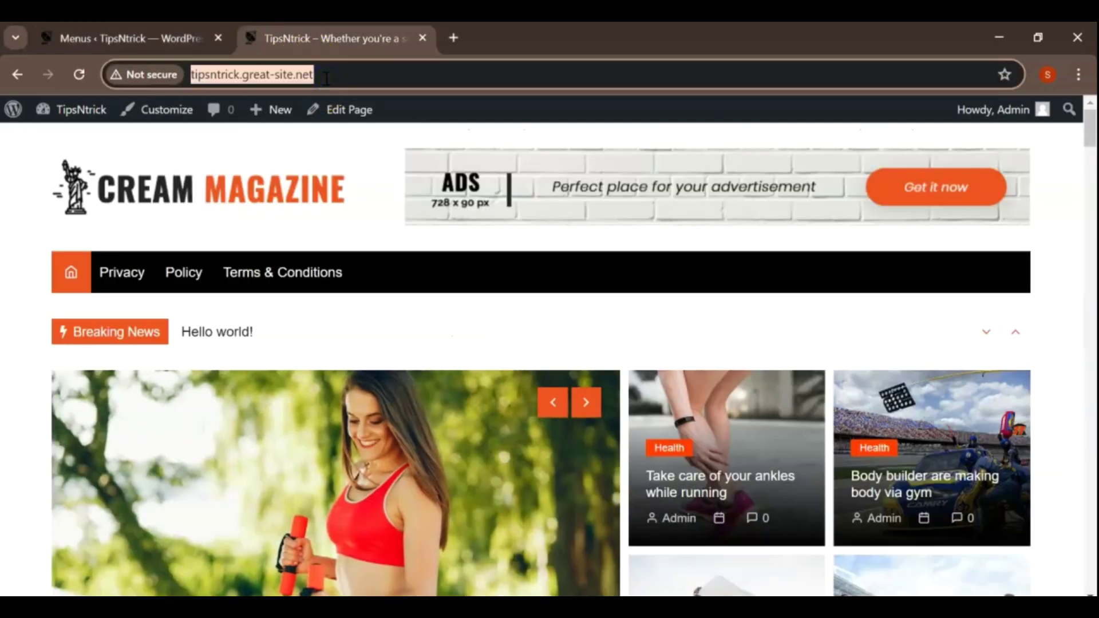
key(ctrl+c)
click(104, 24)
click(547, 278)
key(ctrl+v)
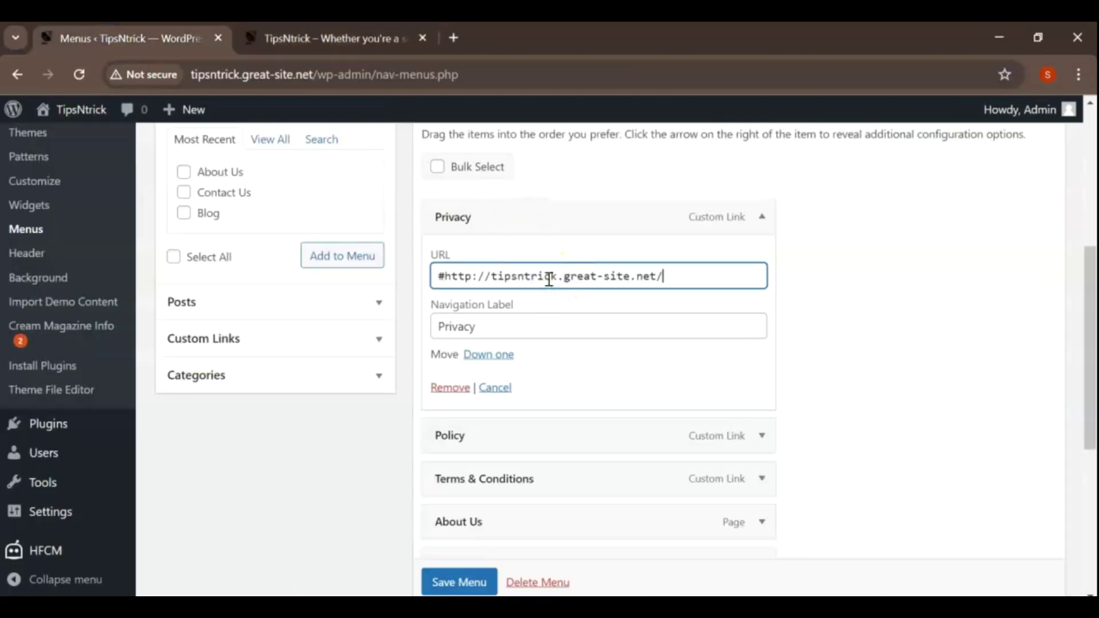
click(529, 323)
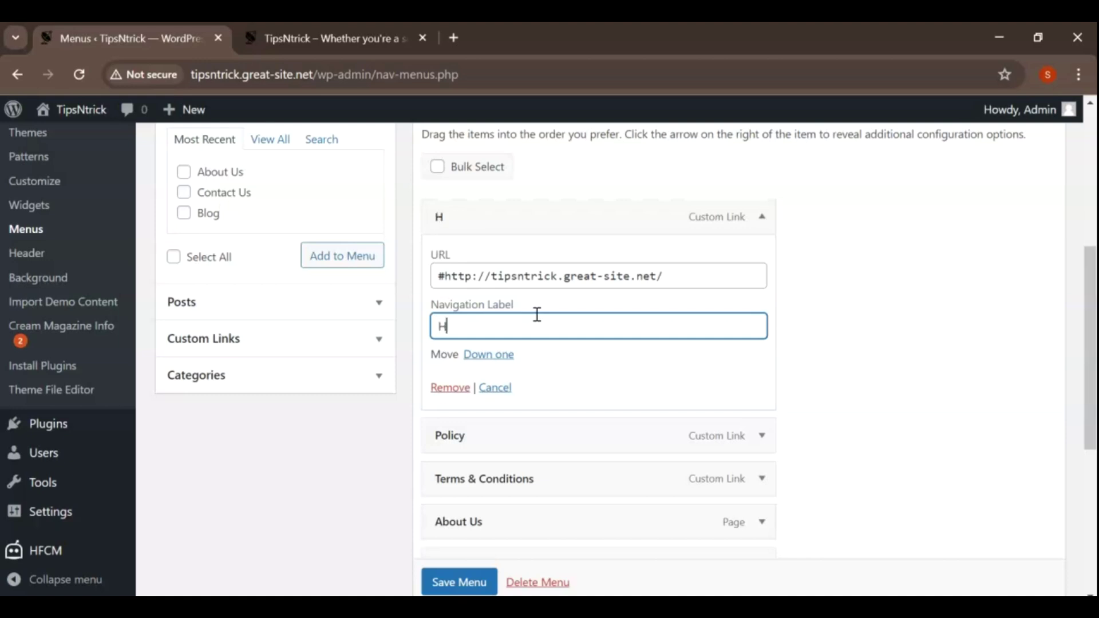
click(761, 217)
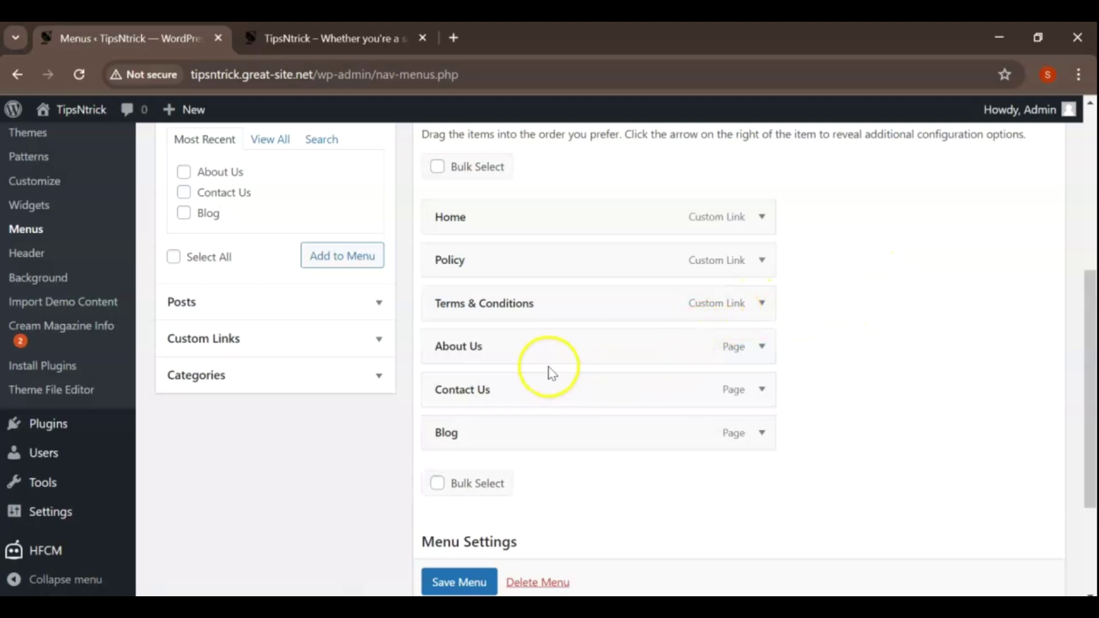
Drag About Us and Blog up to second and third place under Home.
click(522, 352)
drag(522, 352, 523, 265)
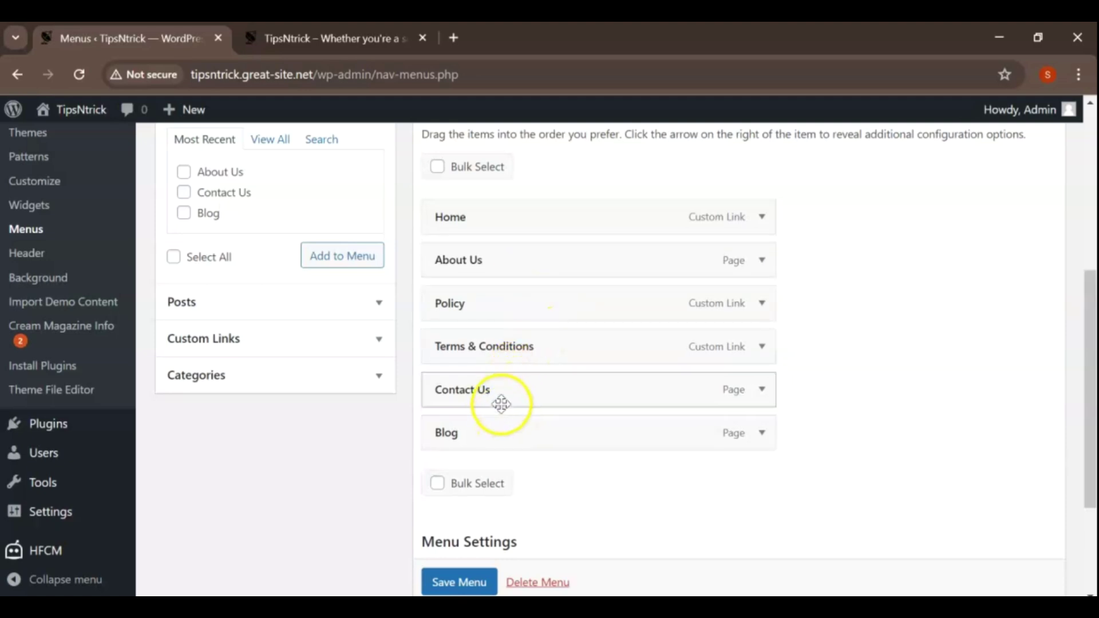
drag(504, 436, 502, 302)
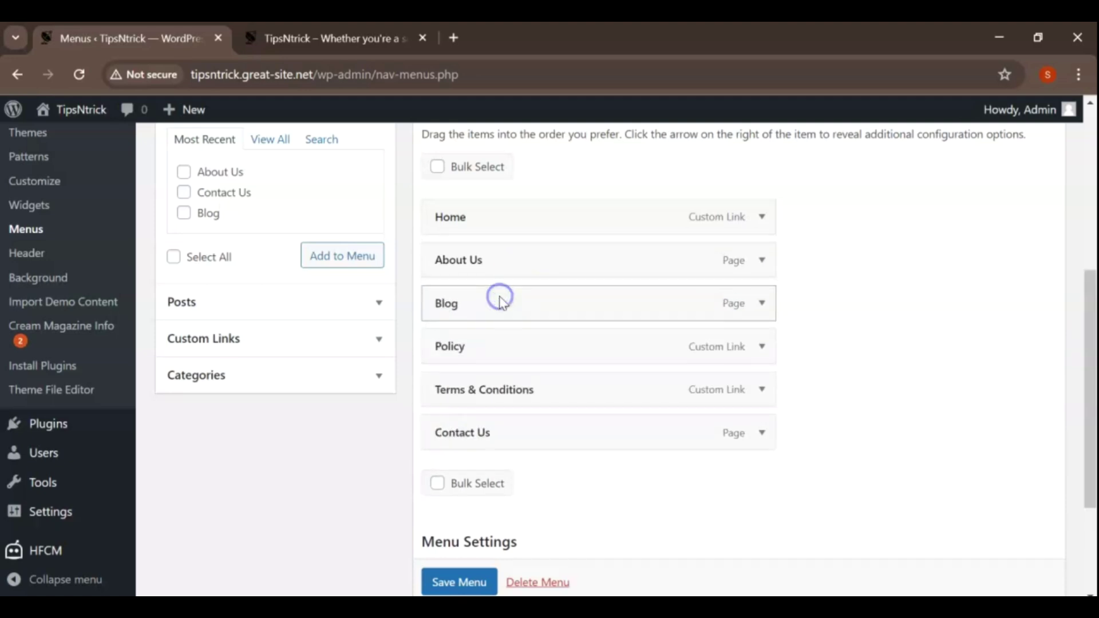
Remove the Terms & Conditions item from the Footer Menu.
click(762, 390)
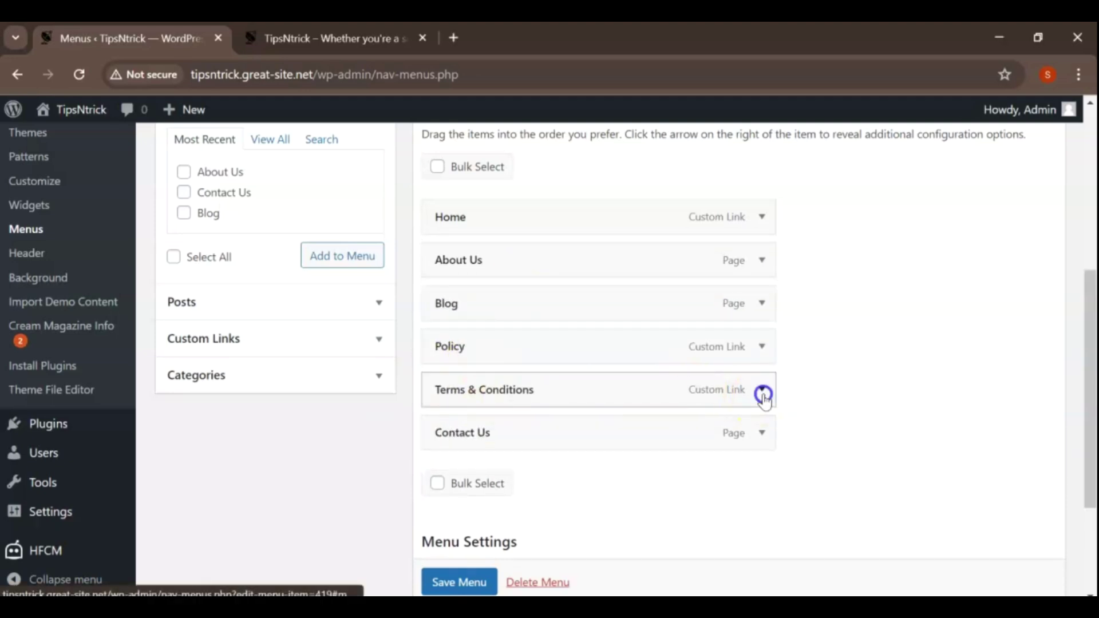
scroll(660, 434, down, 3)
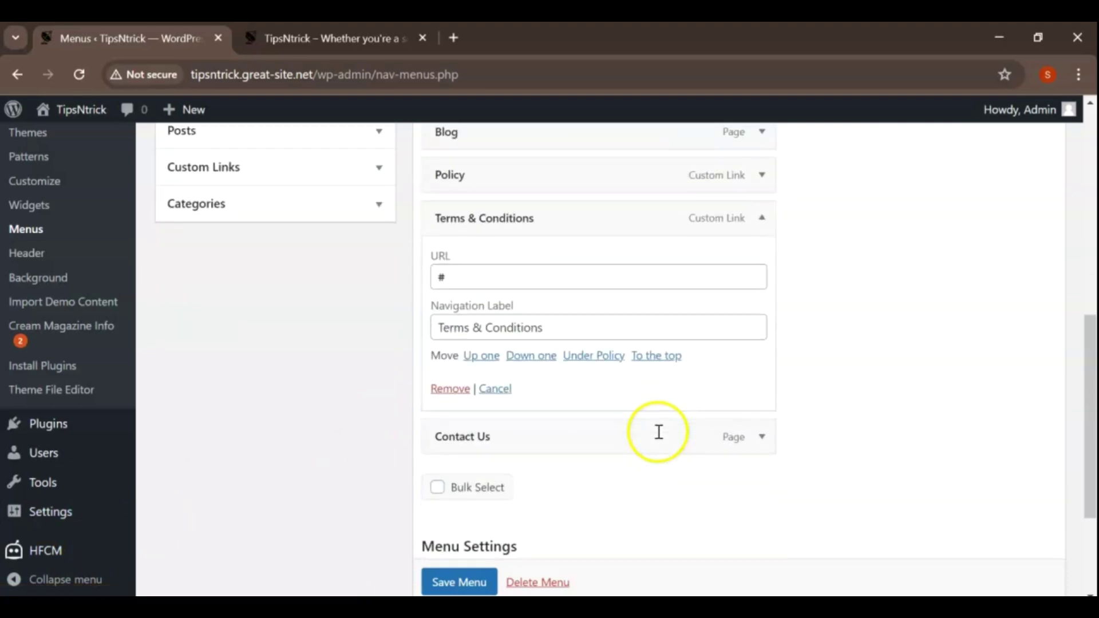
click(445, 390)
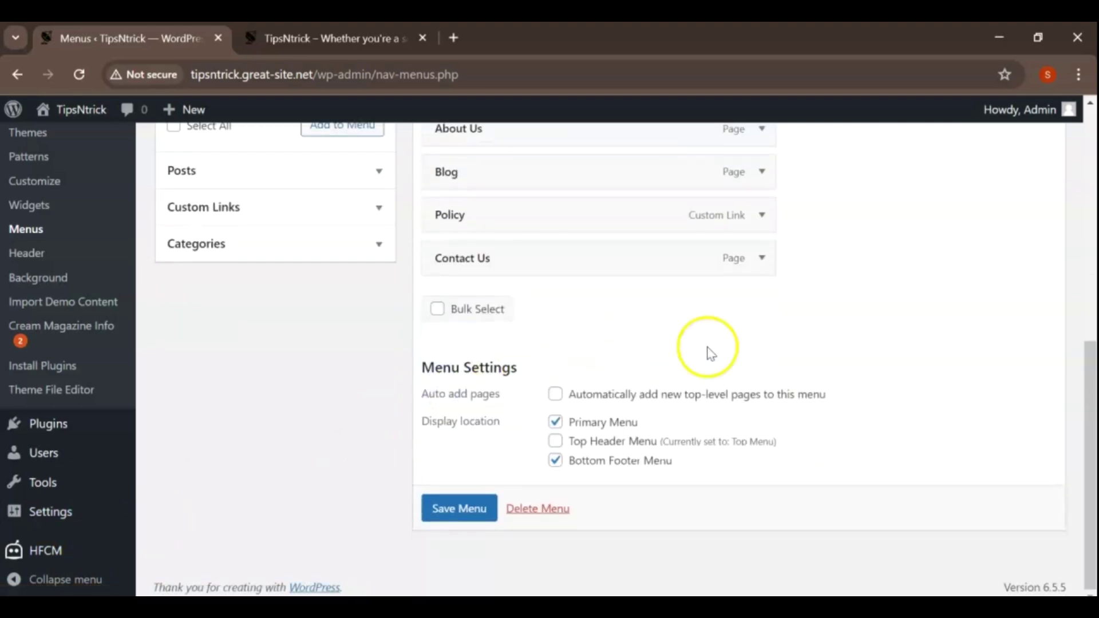
scroll(706, 351, up, 3)
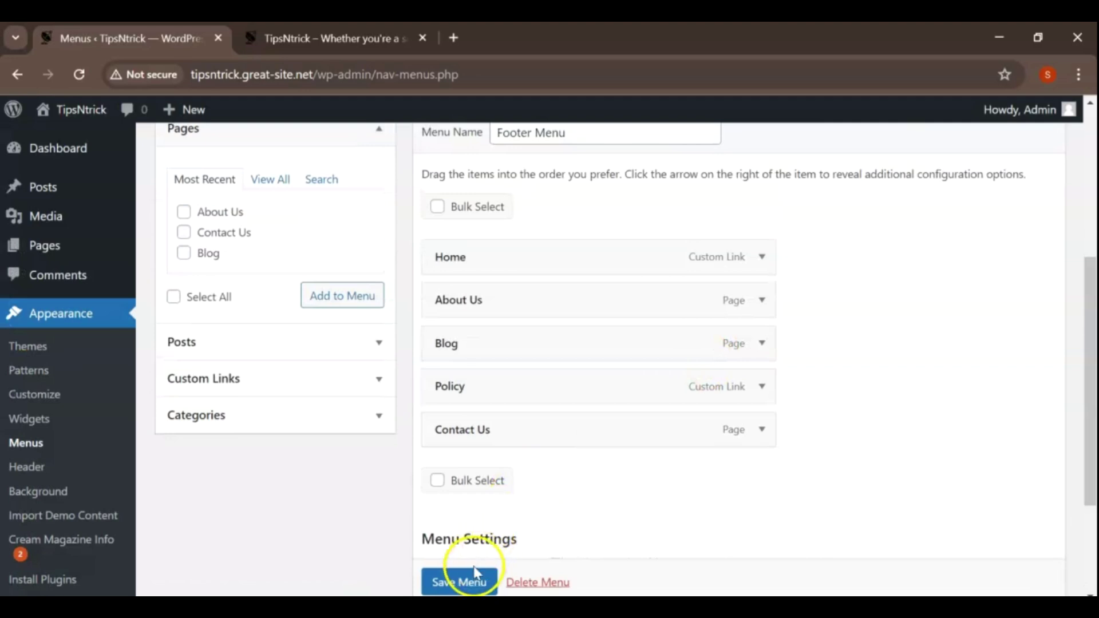
Save the Footer Menu and open the live site's homepage.
scroll(467, 587, down, 1)
click(468, 583)
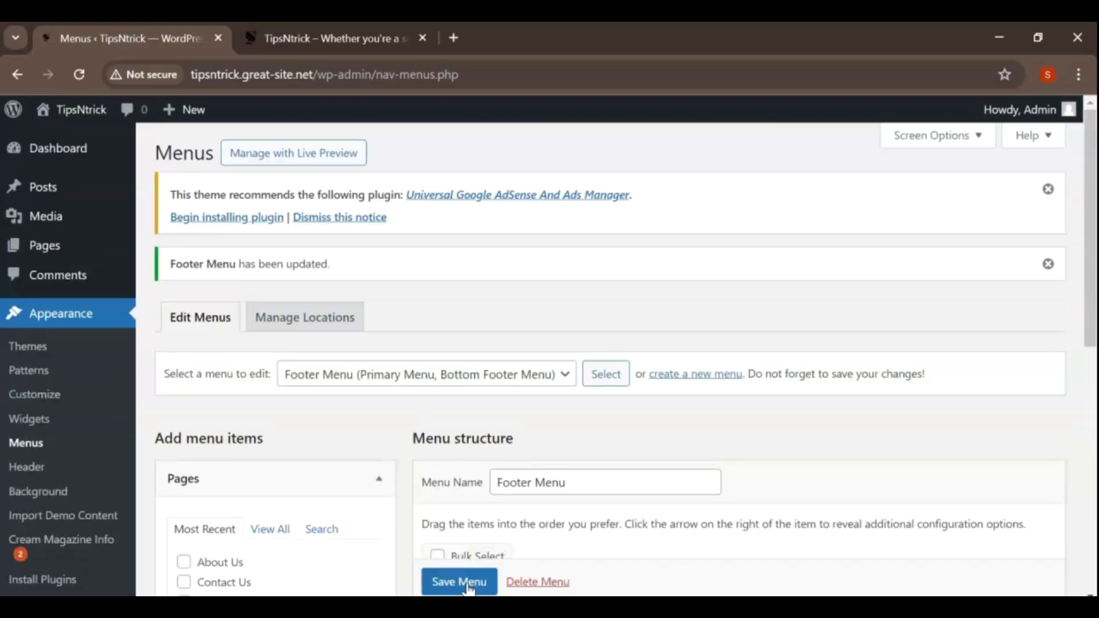
mouse_move(79, 112)
click(72, 141)
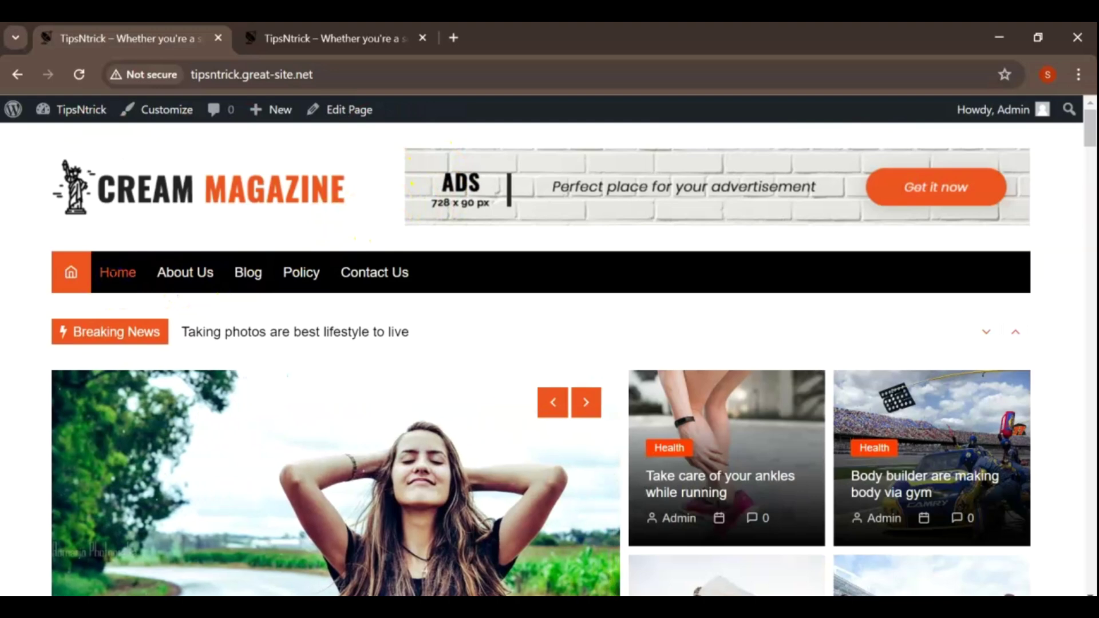
Test the About Us, Blog, Policy and Contact Us menu links on the live site.
click(186, 274)
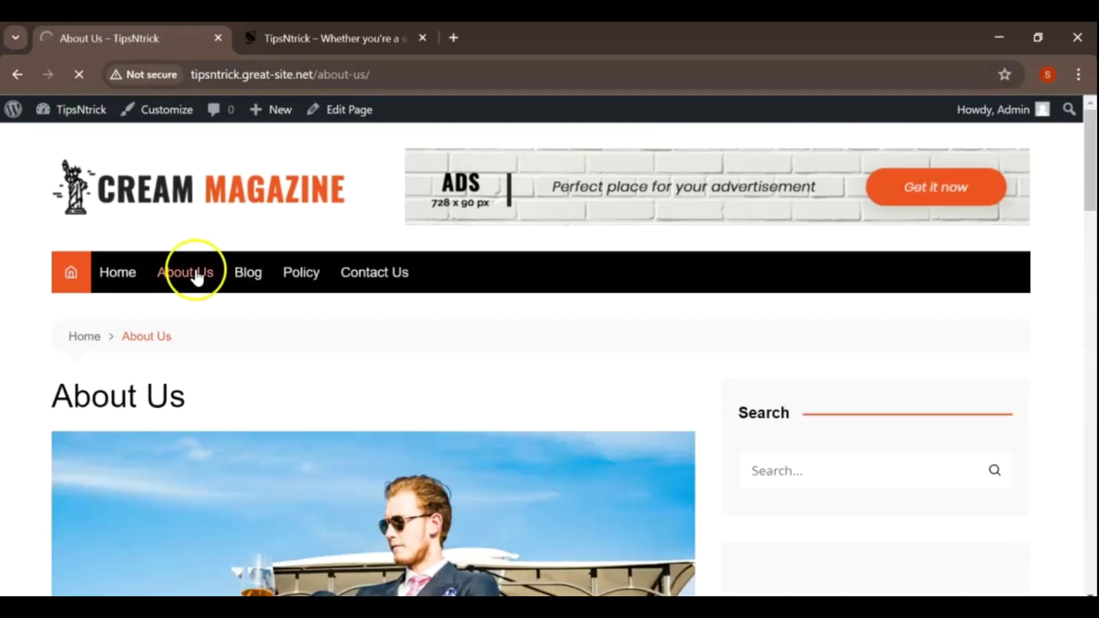
click(241, 280)
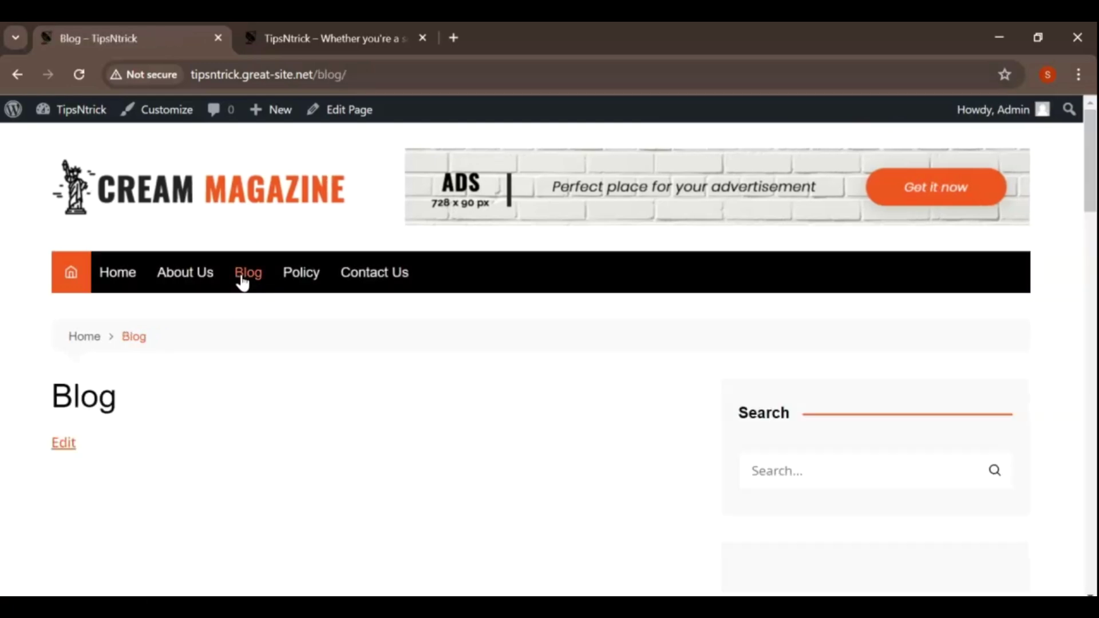
click(291, 279)
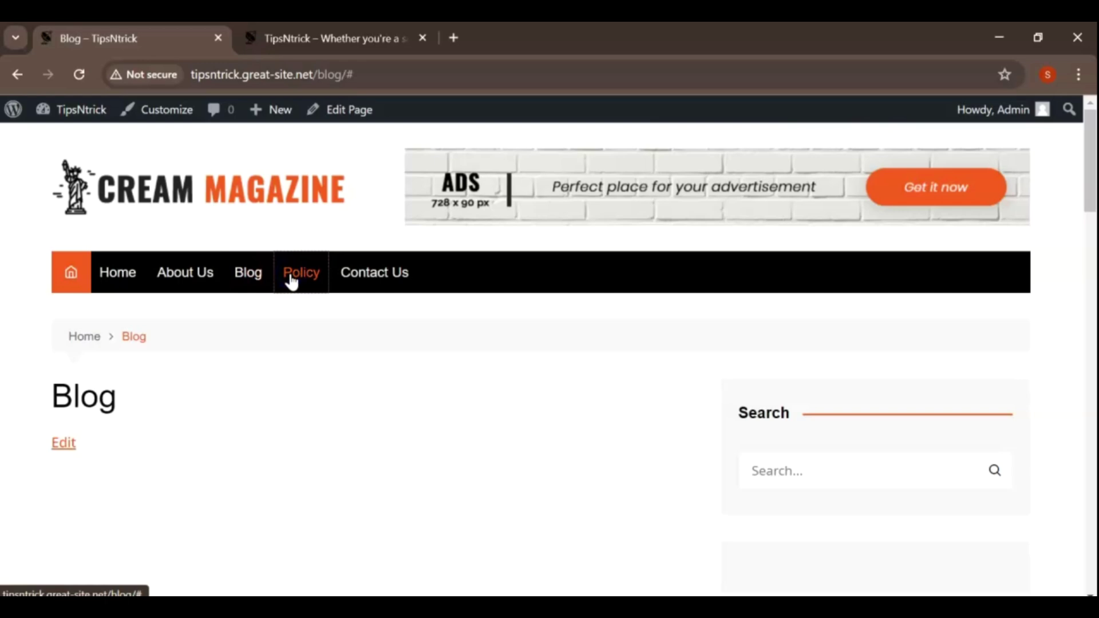
click(358, 277)
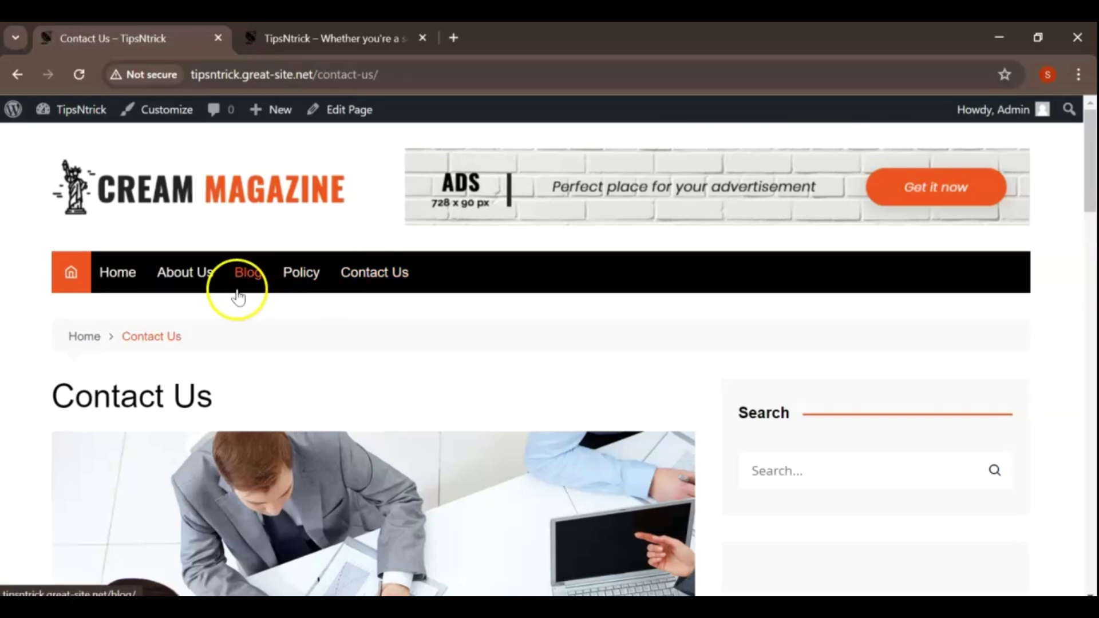
mouse_move(57, 109)
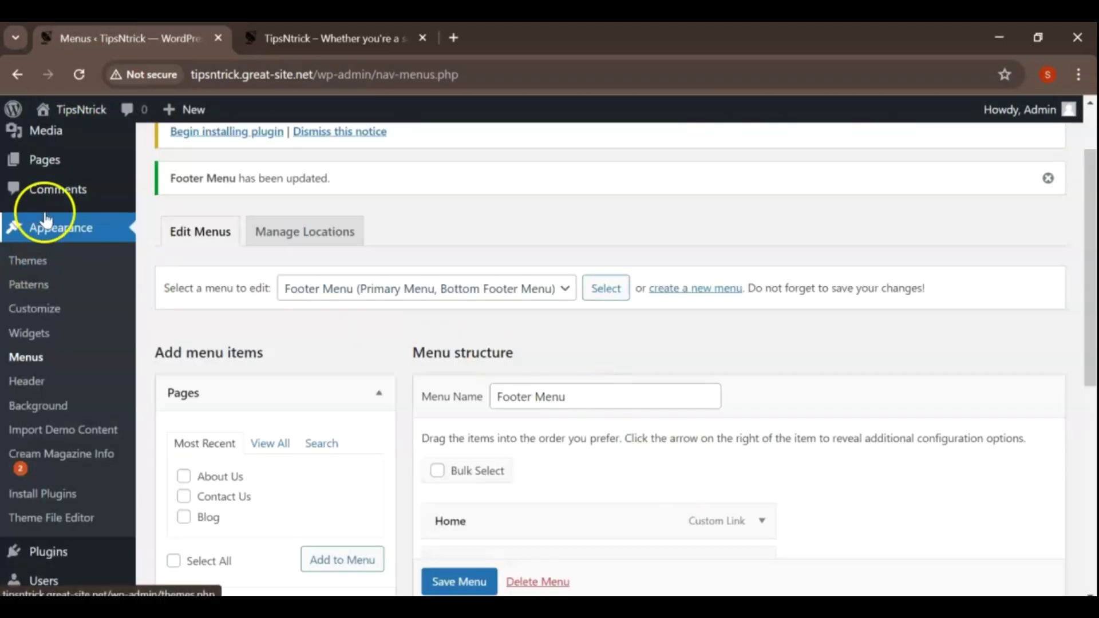
Replace the About Us page's lorem ipsum text with the pasted TipsnTrick welcome content.
mouse_move(52, 171)
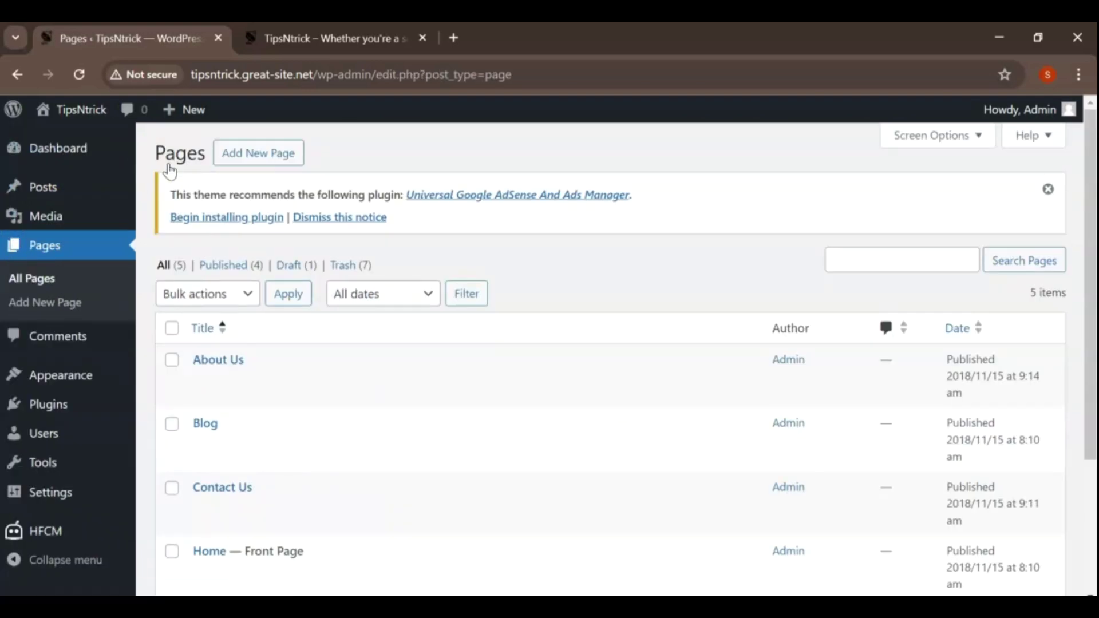
mouse_move(256, 361)
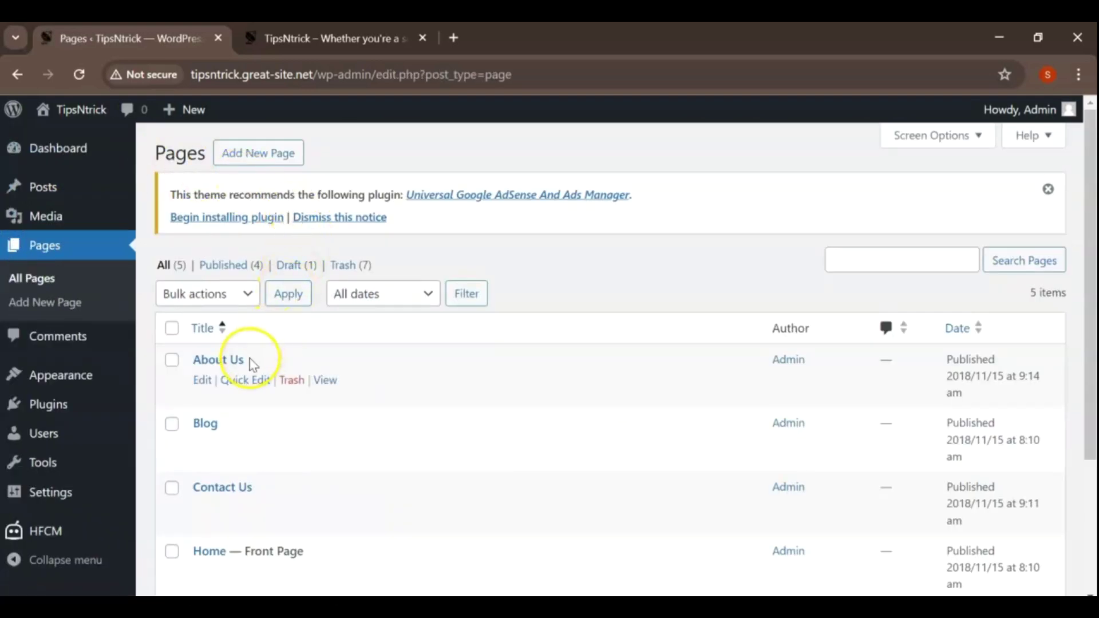
scroll(253, 364, down, 1)
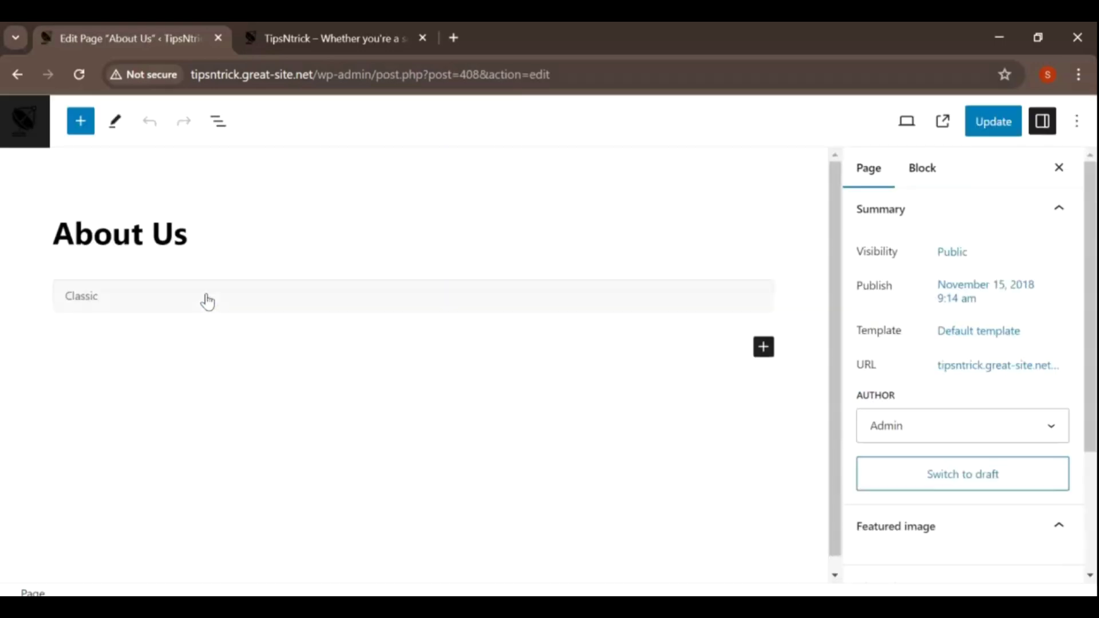
scroll(590, 276, down, 10)
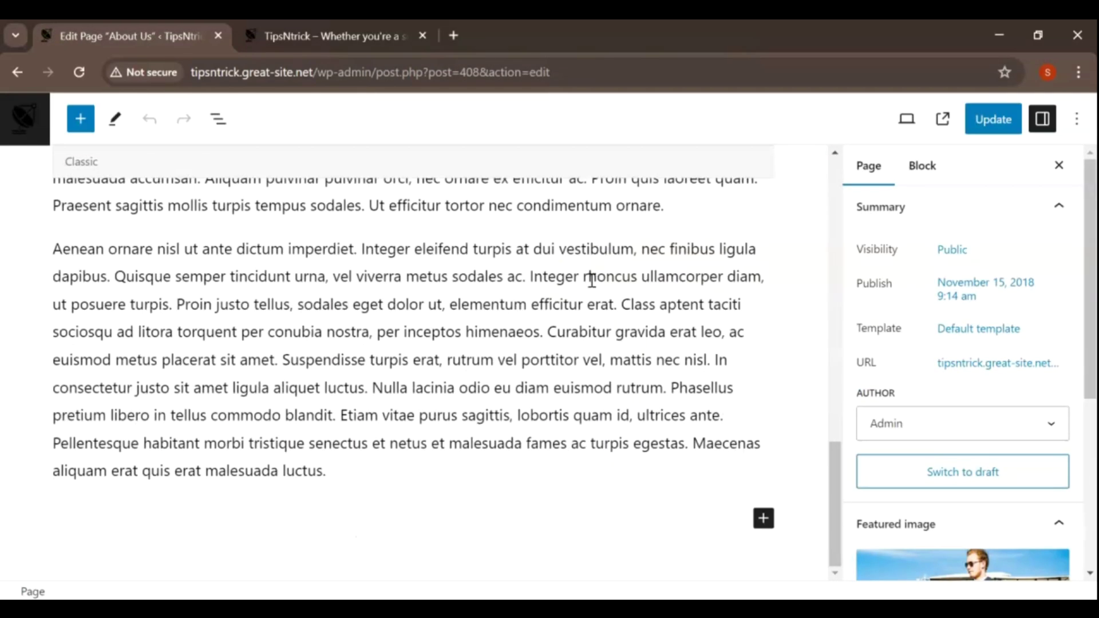
click(370, 473)
key(ctrl+a)
key(BackSpace)
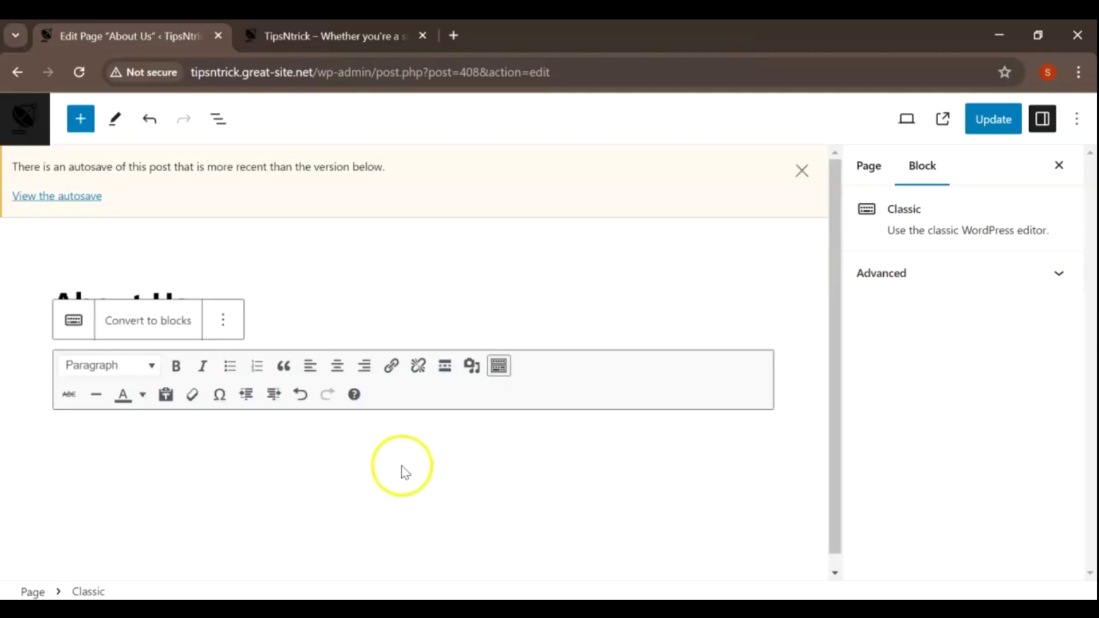
text(Welcome to TipsnTrick! At TipsnTrick, we're all about making your life easier with practical, actionable advice. Our goal is to provide you with the best tips, tricks, and hacks to simplify everyday tasks. Whether you want to boost productivity, enhance your lifestyle, or learn something new, we've got you covered. What We Offer Productivity Hacks: Get more done in less time. Lifestyle Tips: Improve your daily routines. Tech Tricks: Simplify your digital life. DIY Projects: Easy guides for fun projects. Money-Saving Strategies: Save money smartly. Our Philosophy We believe small changes can lead to big improvements. Our content is practical, easy to implement, and backed by research or expert advice. Join Our Community TipsnTrick is a community of like-minded individuals. Join the conversation by leaving comments, sharing tips, and connecting with us on social media. Stay Connected Subscribe to our newsletter and follow us on social media for the latest updates and inspiration. Thank you for visiting TipsnTrick!)
Add a new line after the community paragraph and bring up Add Media.
scroll(433, 444, up, 10)
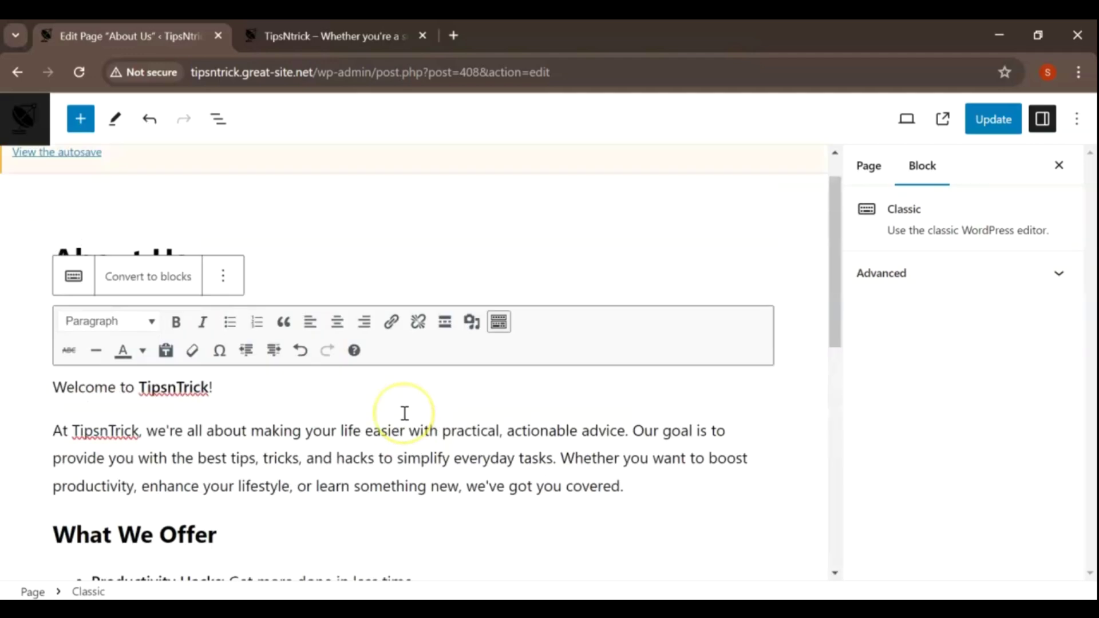
scroll(405, 418, down, 5)
scroll(405, 413, down, 5)
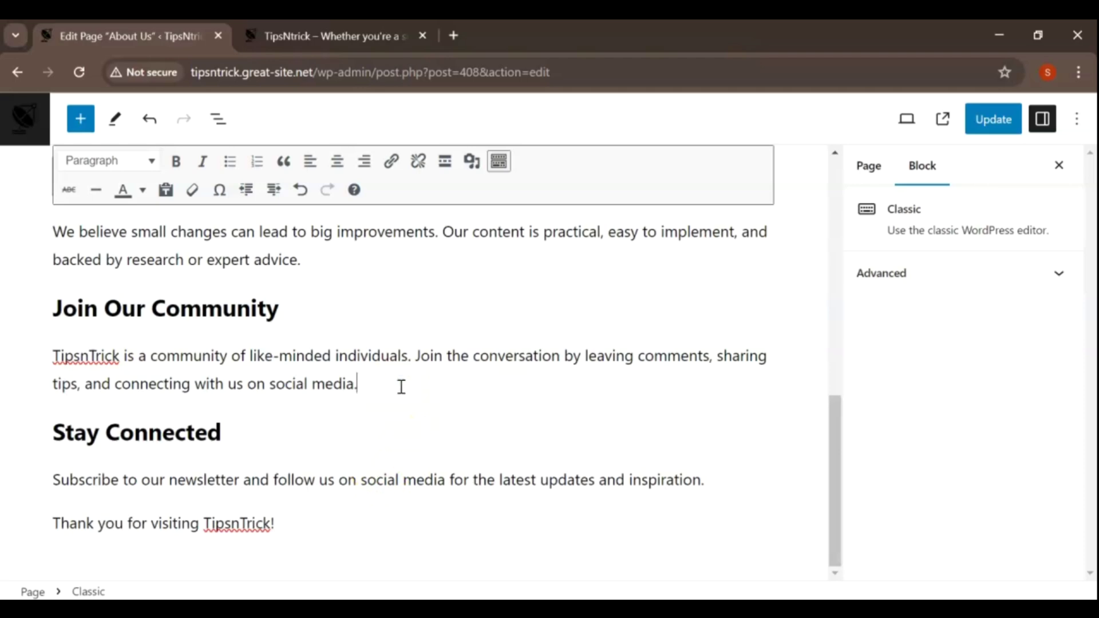
key(Return)
click(471, 161)
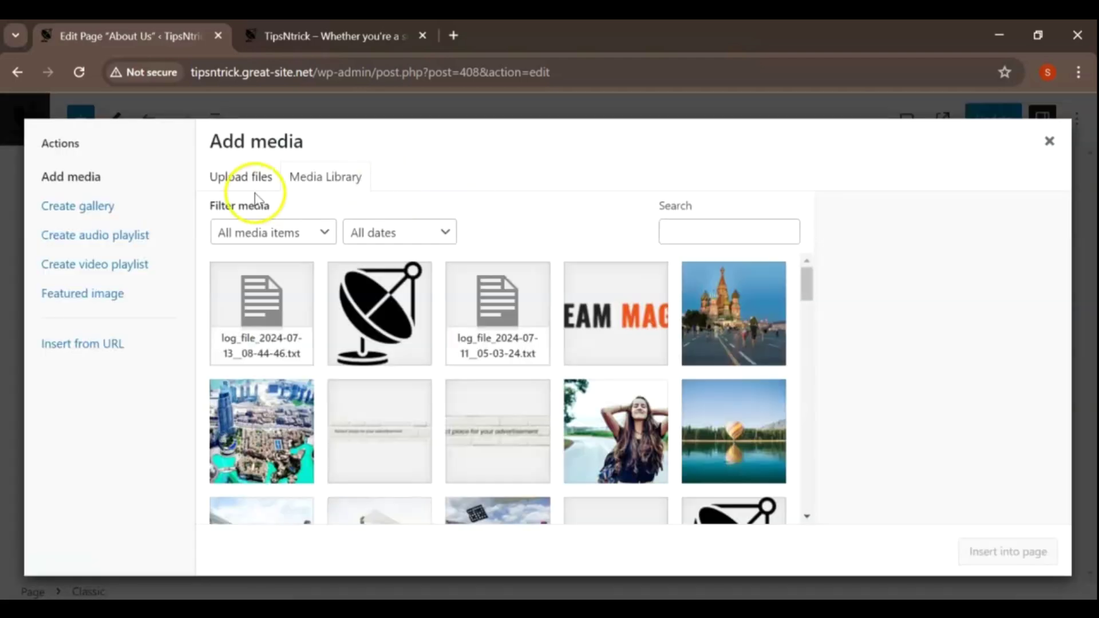
Insert the photo of three friends holding a map into the About Us page.
scroll(632, 369, down, 12)
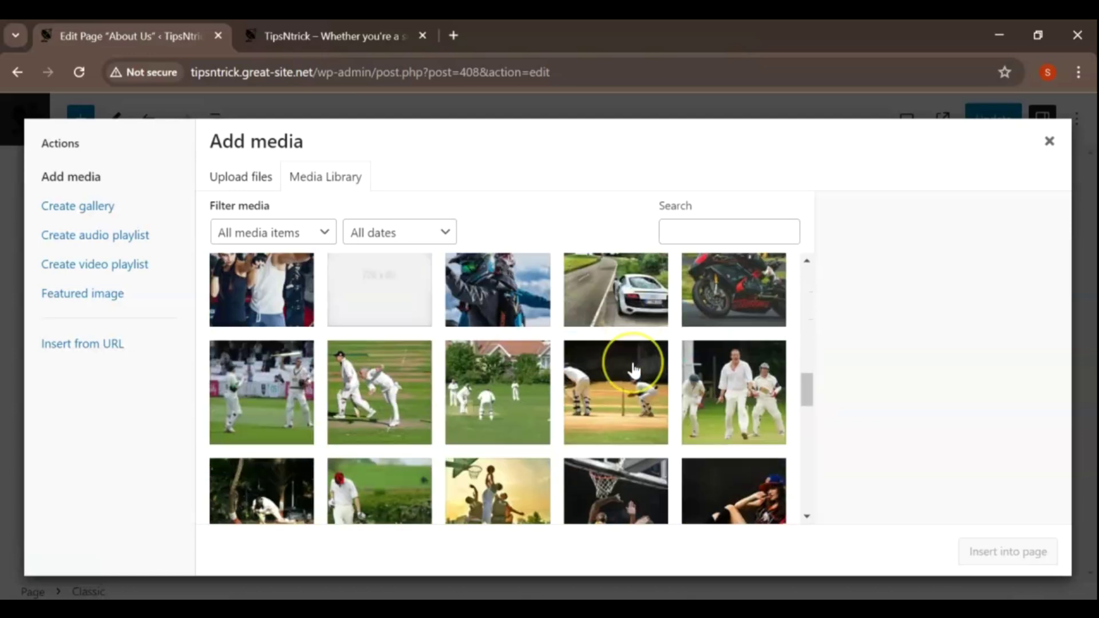
scroll(632, 369, down, 15)
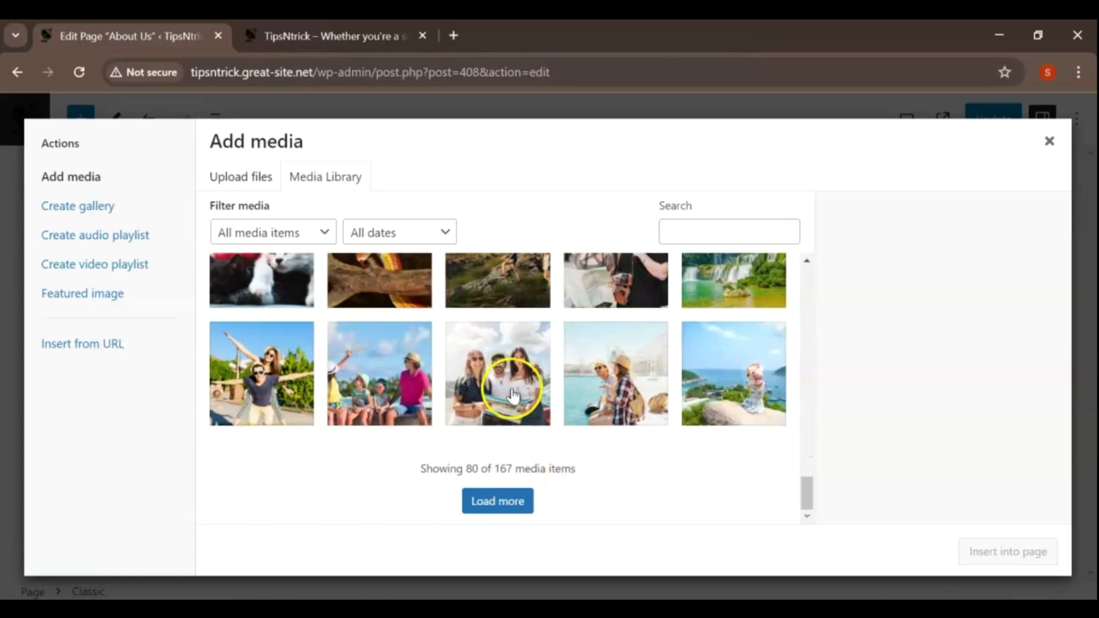
click(512, 394)
scroll(1011, 490, down, 2)
click(1014, 552)
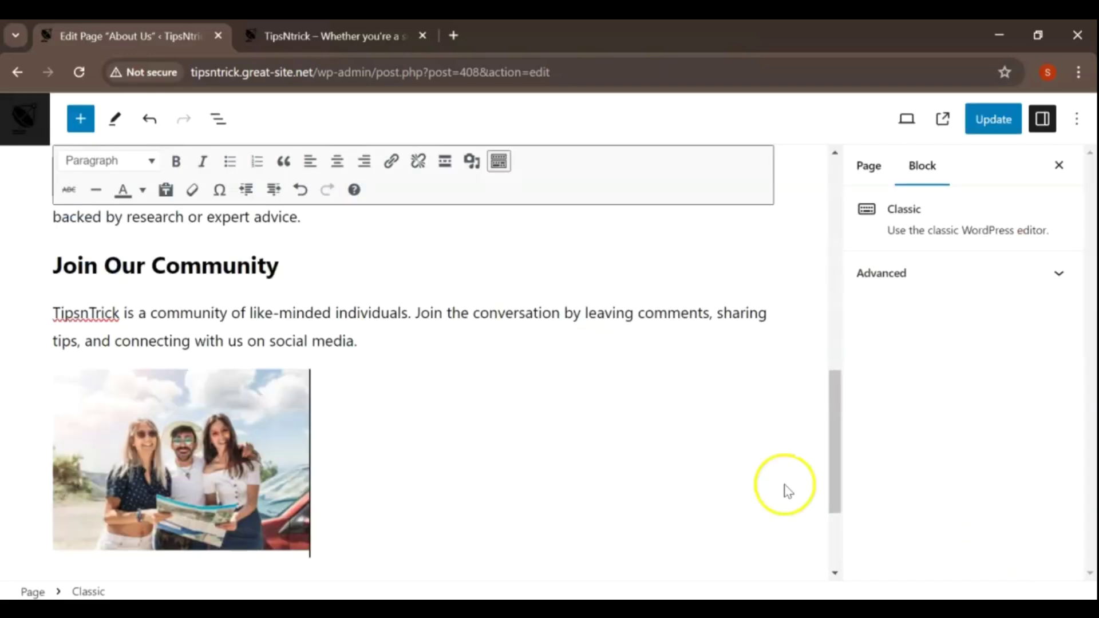
Widen the inserted photo to the full content width and update the page.
click(255, 423)
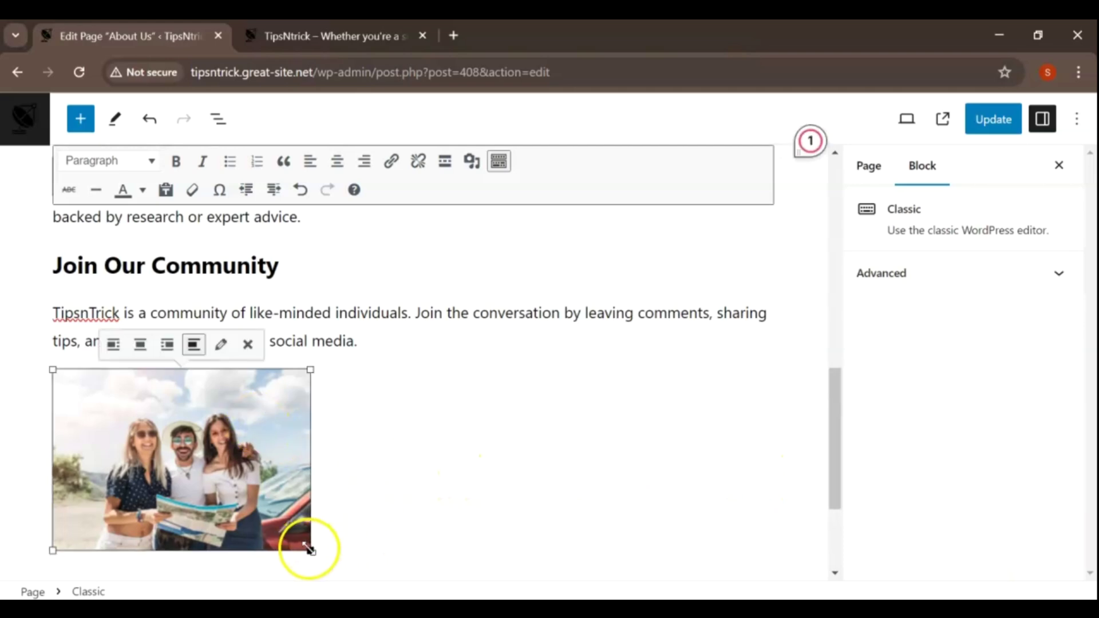
drag(310, 550, 731, 523)
drag(835, 358, 849, 441)
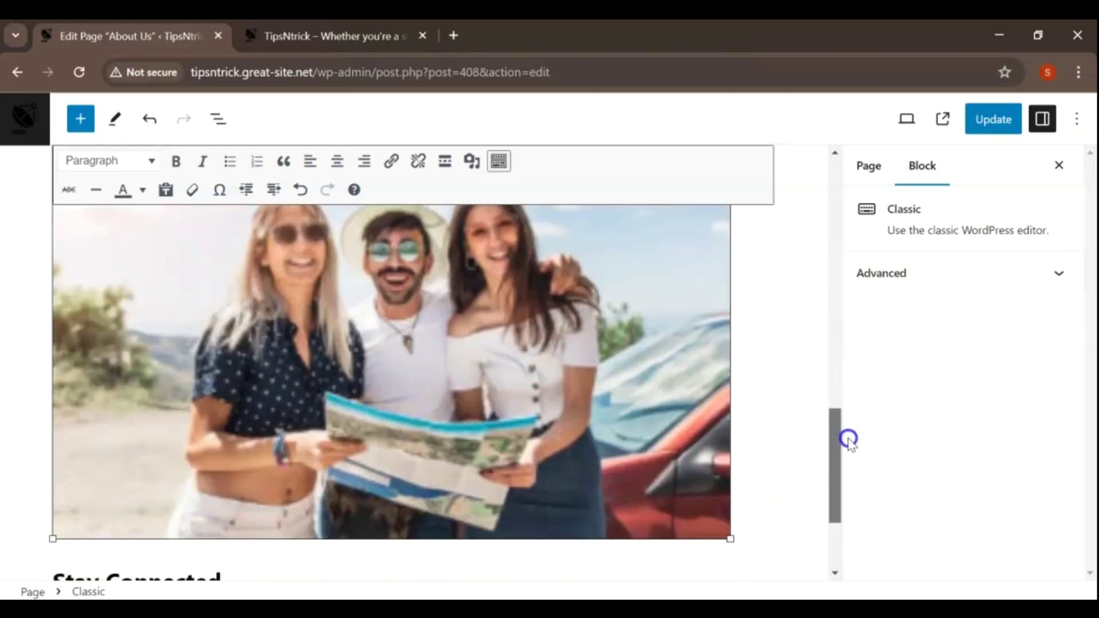
drag(730, 538, 778, 564)
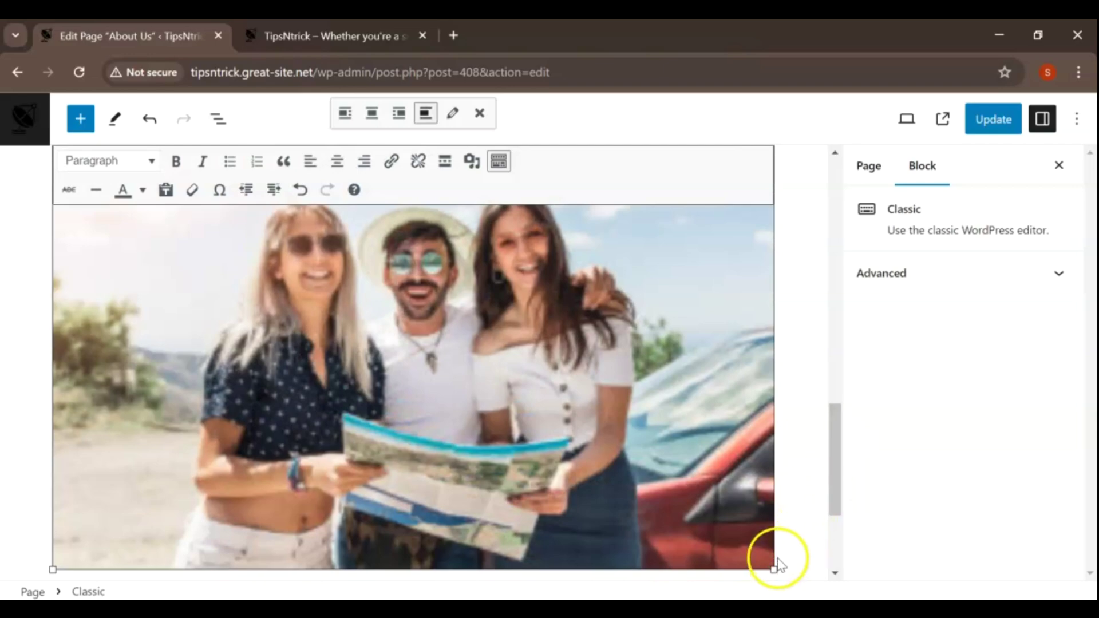
drag(836, 458, 857, 550)
click(992, 123)
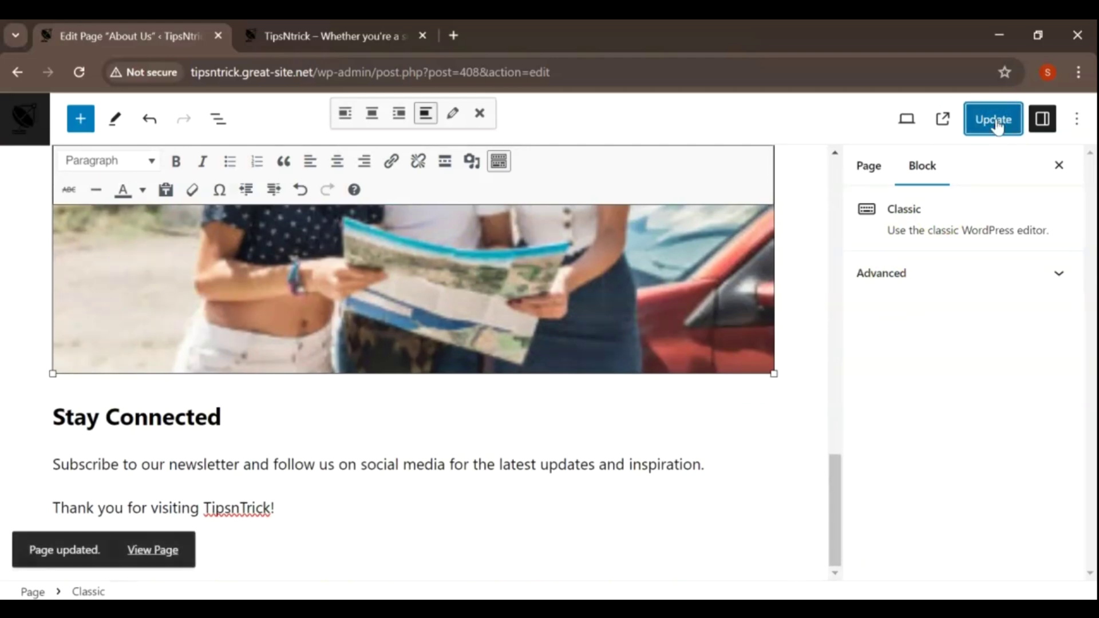
click(995, 125)
Return from the editor to the Pages list, then visit the live TipsNtrick homepage.
click(16, 74)
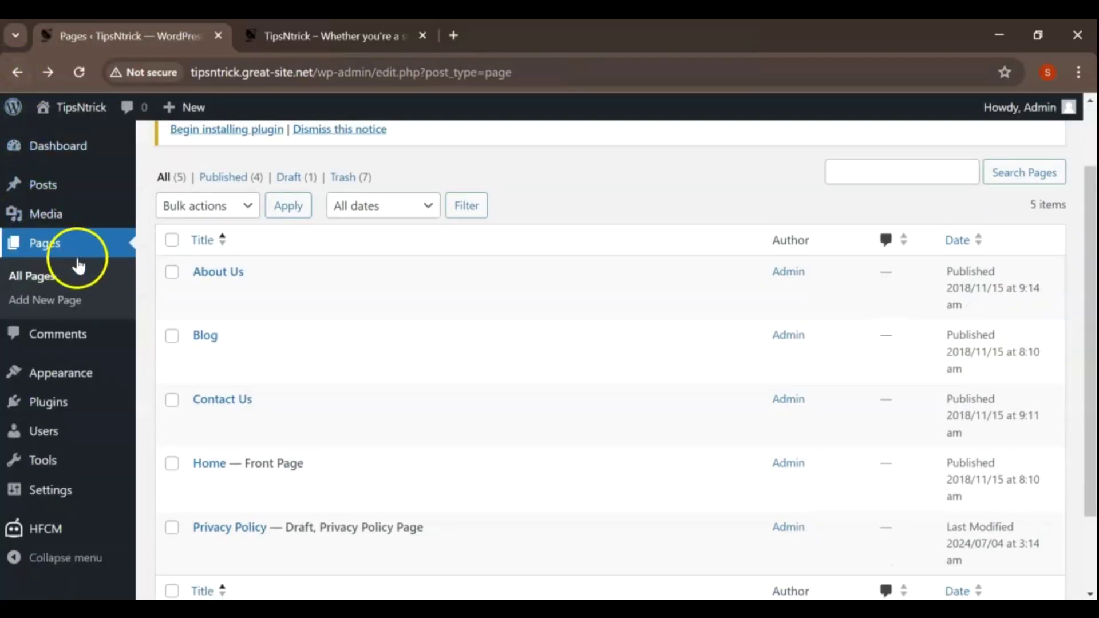
scroll(251, 402, down, 2)
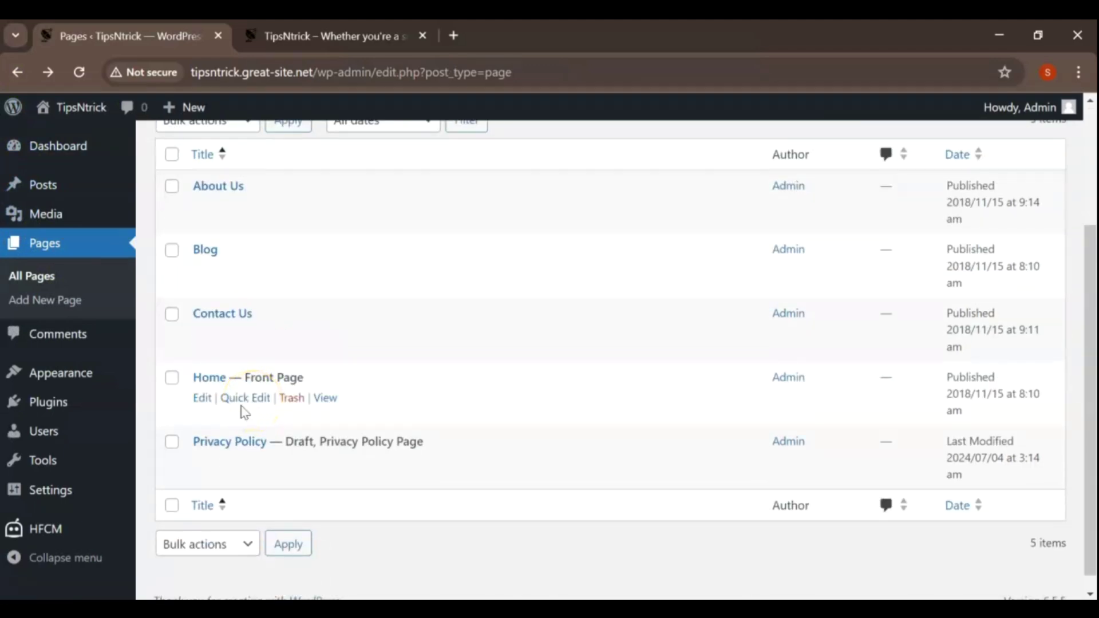
scroll(437, 304, down, 1)
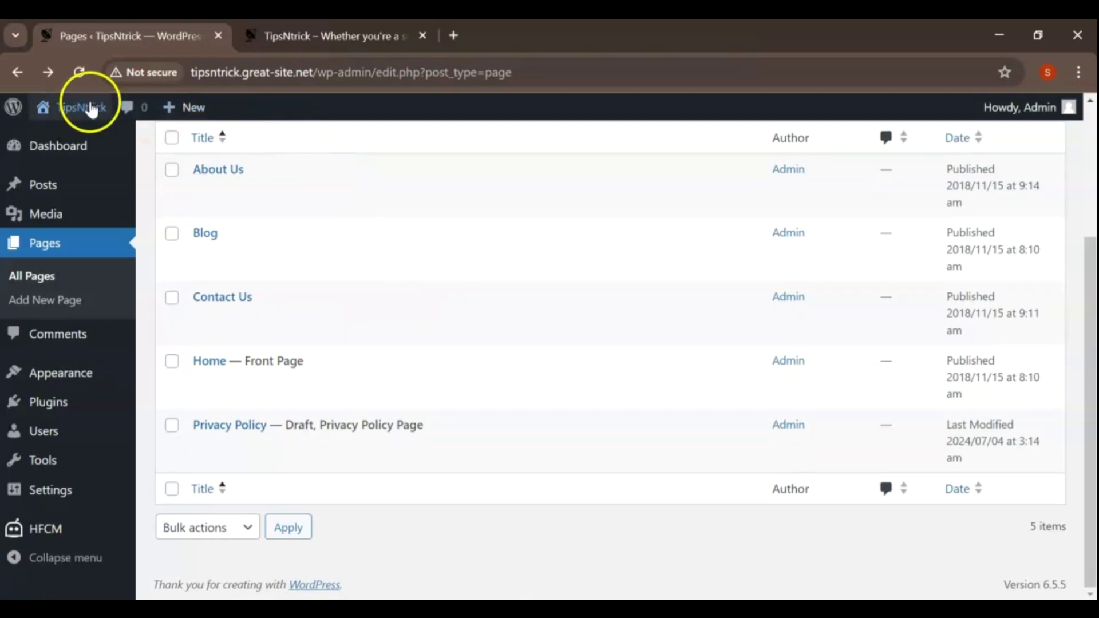
mouse_move(89, 107)
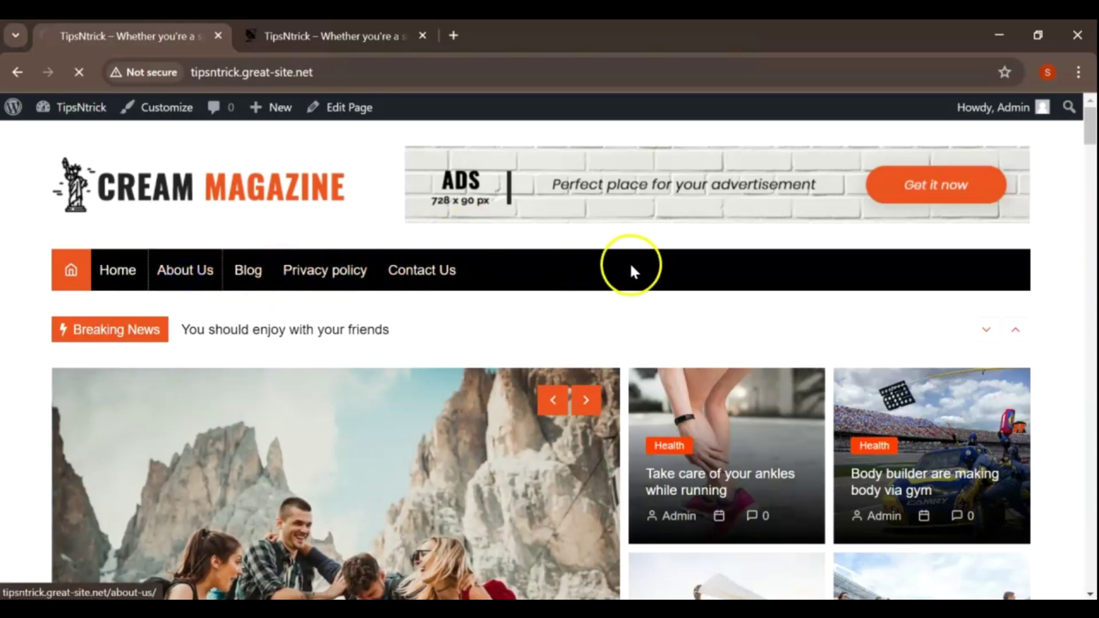
Review the live About Us page's new TipsnTrick welcome text and friends-with-map photo.
scroll(633, 266, down, 1)
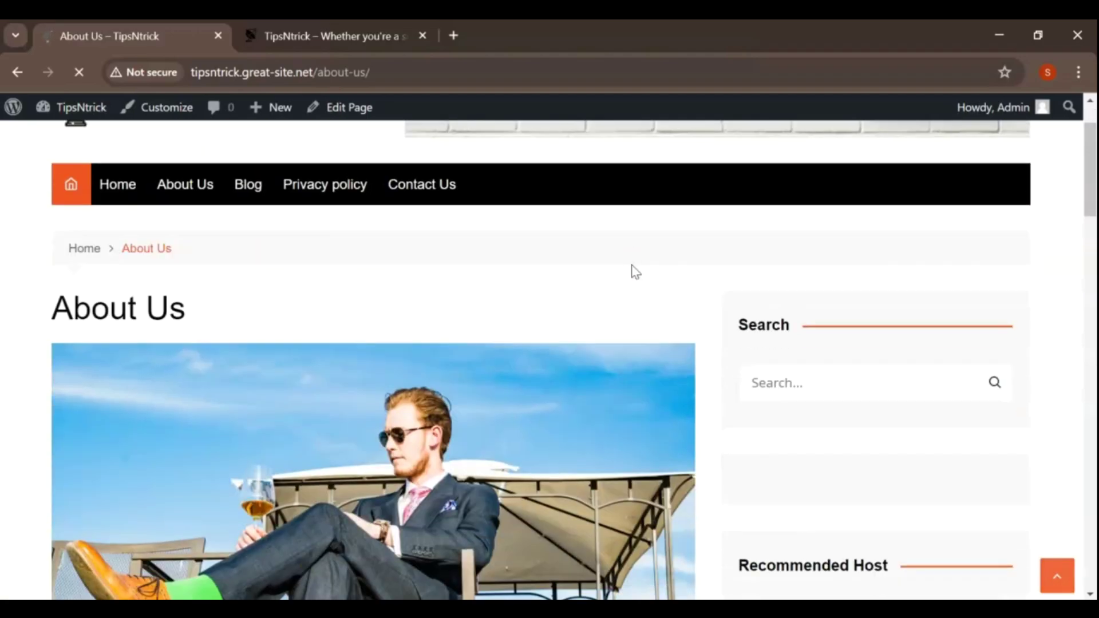
scroll(633, 268, down, 1)
scroll(633, 267, down, 7)
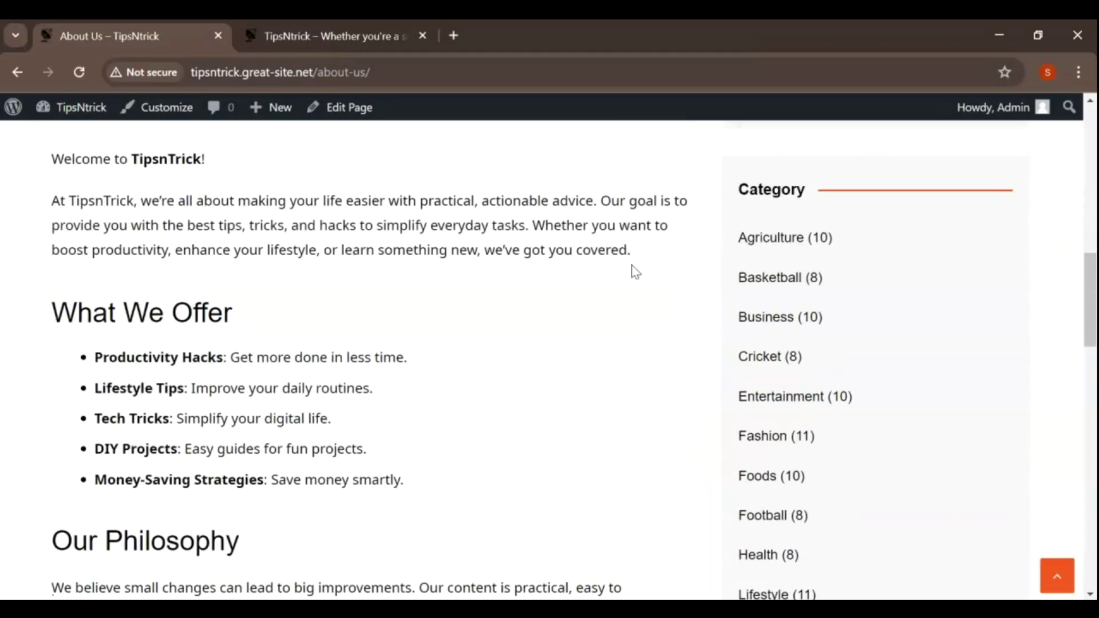
scroll(633, 270, down, 12)
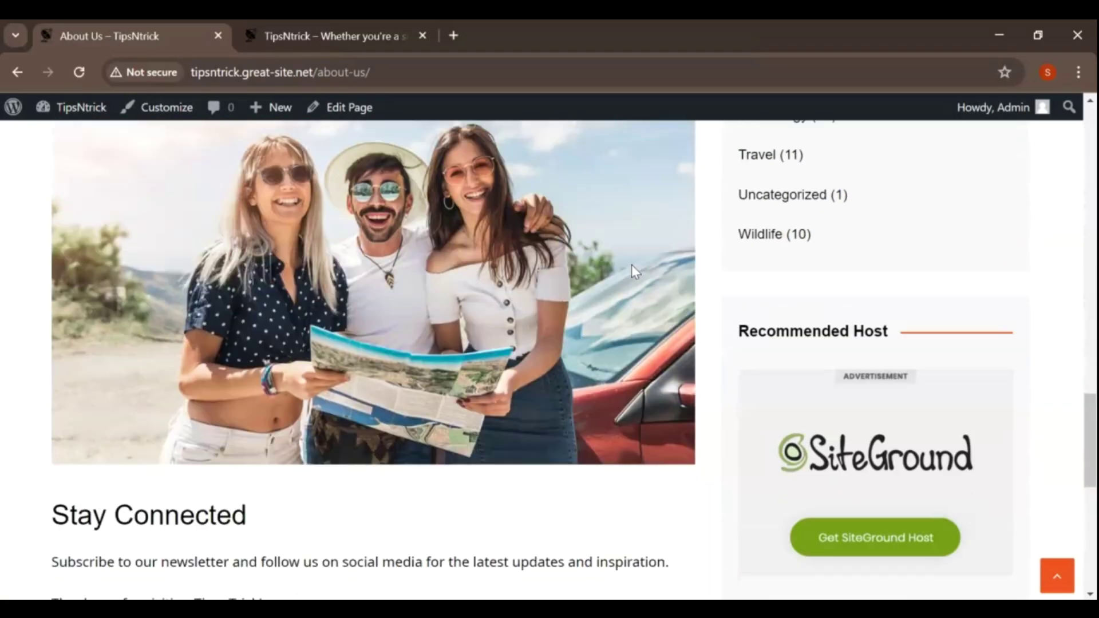
click(751, 267)
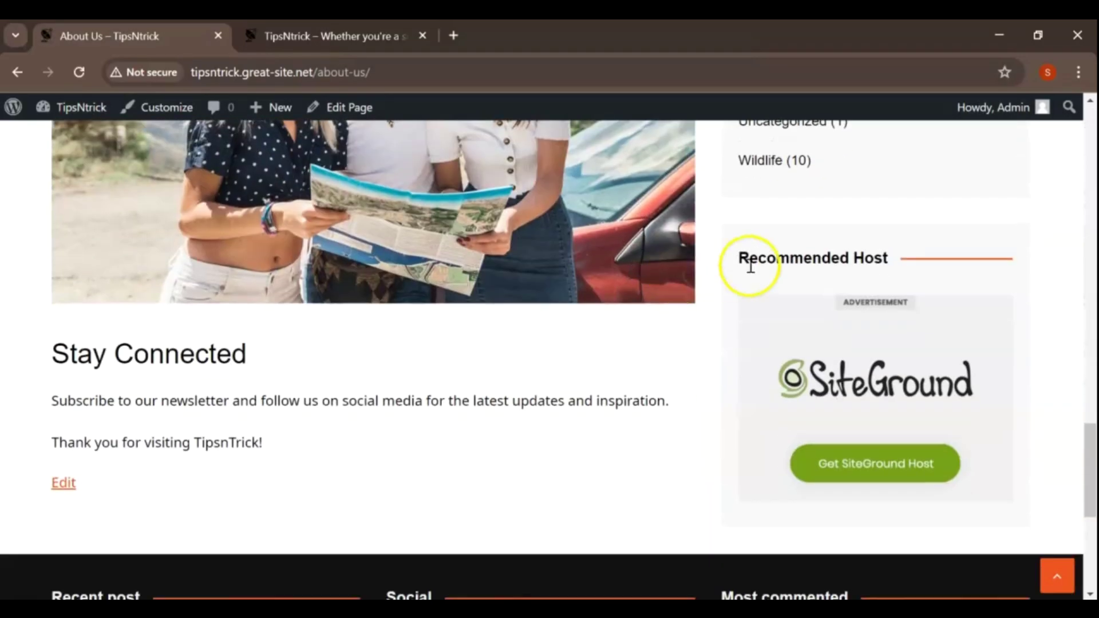
scroll(756, 268, down, 5)
scroll(765, 269, up, 10)
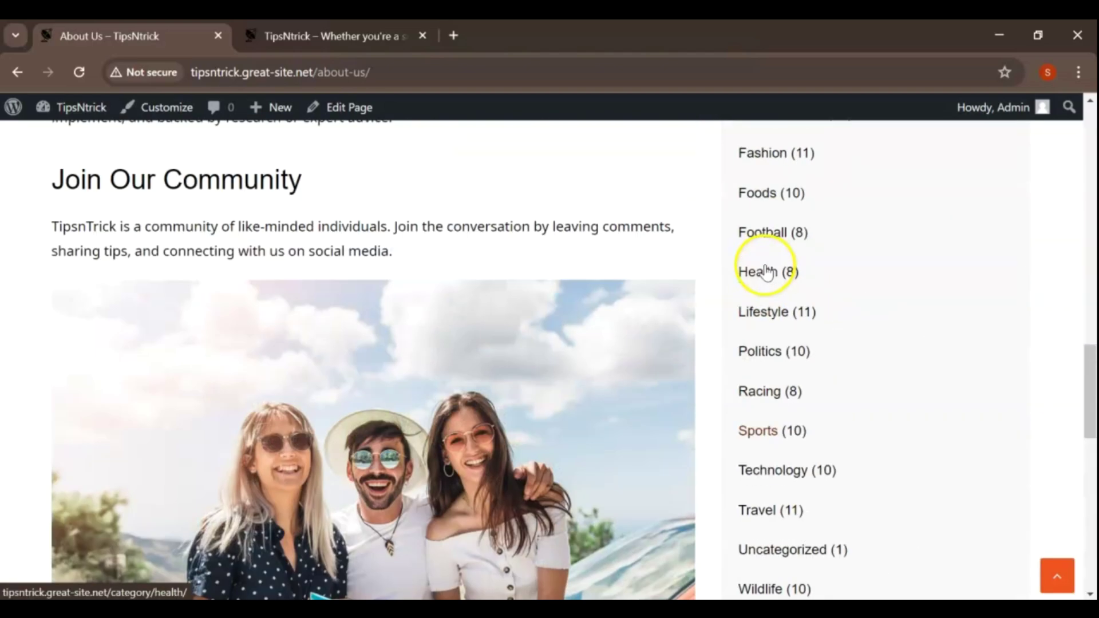